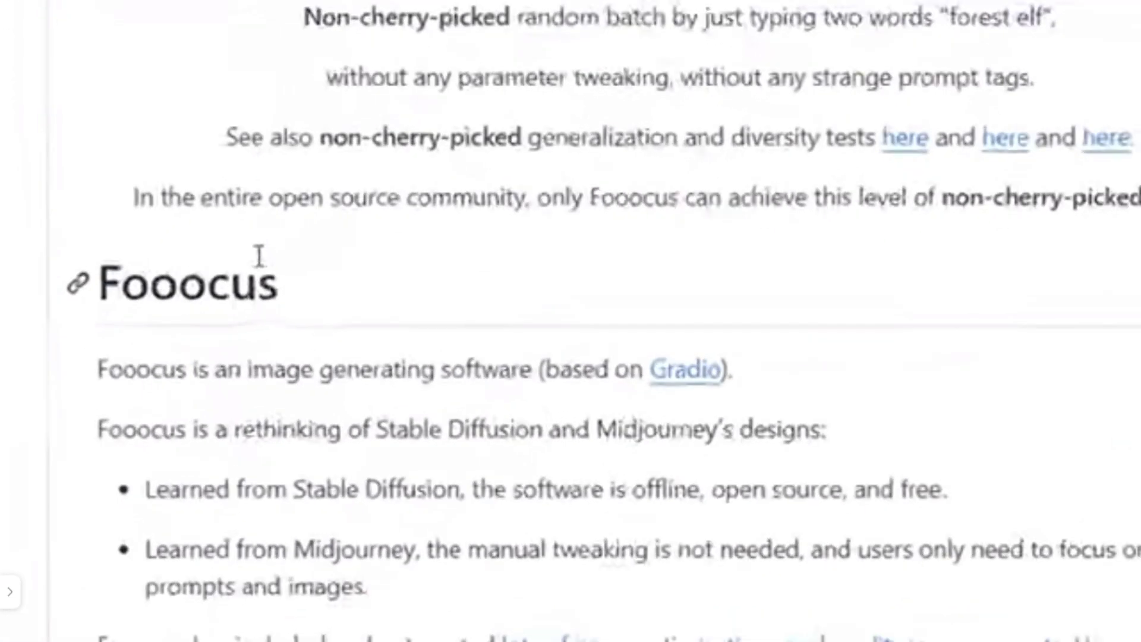
Step: Highlight the Fooocus heading and the offline, open-source description in the README
double_click(205, 273)
drag(107, 438, 912, 433)
click(527, 505)
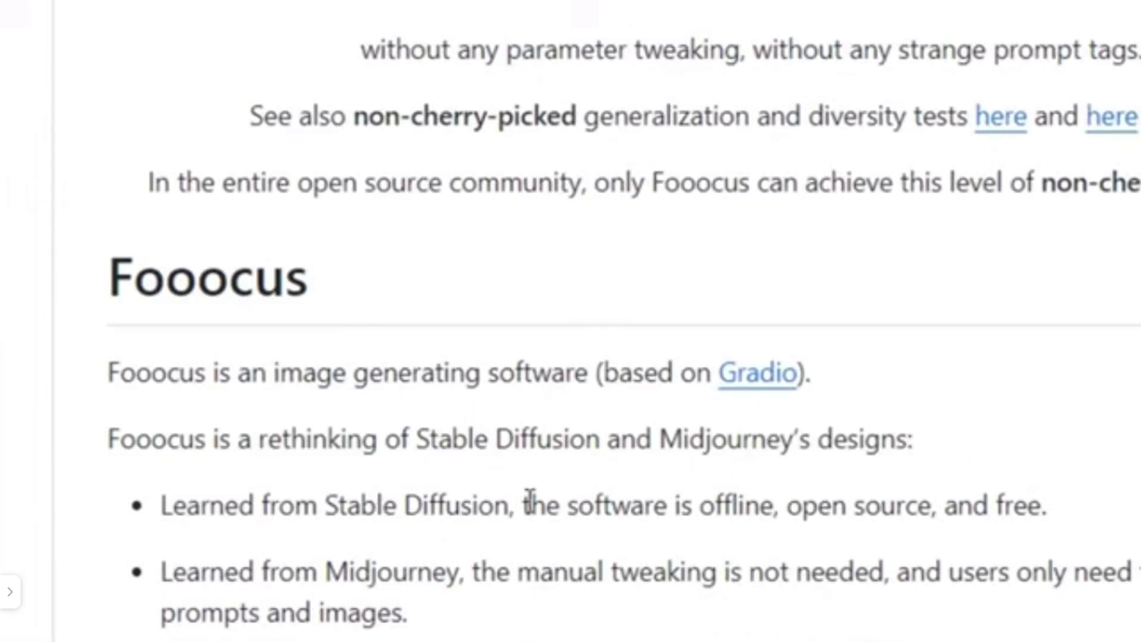
drag(522, 505, 1049, 506)
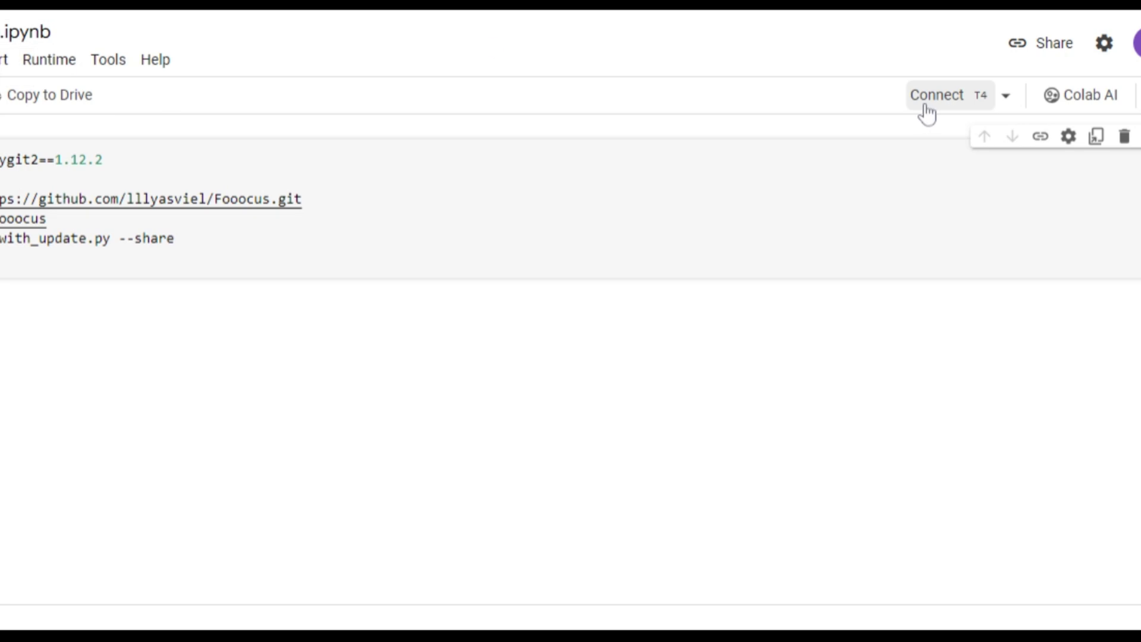
Step: Connect a runtime, run the Fooocus install cell despite the warning, and select the gradio.live link
click(927, 112)
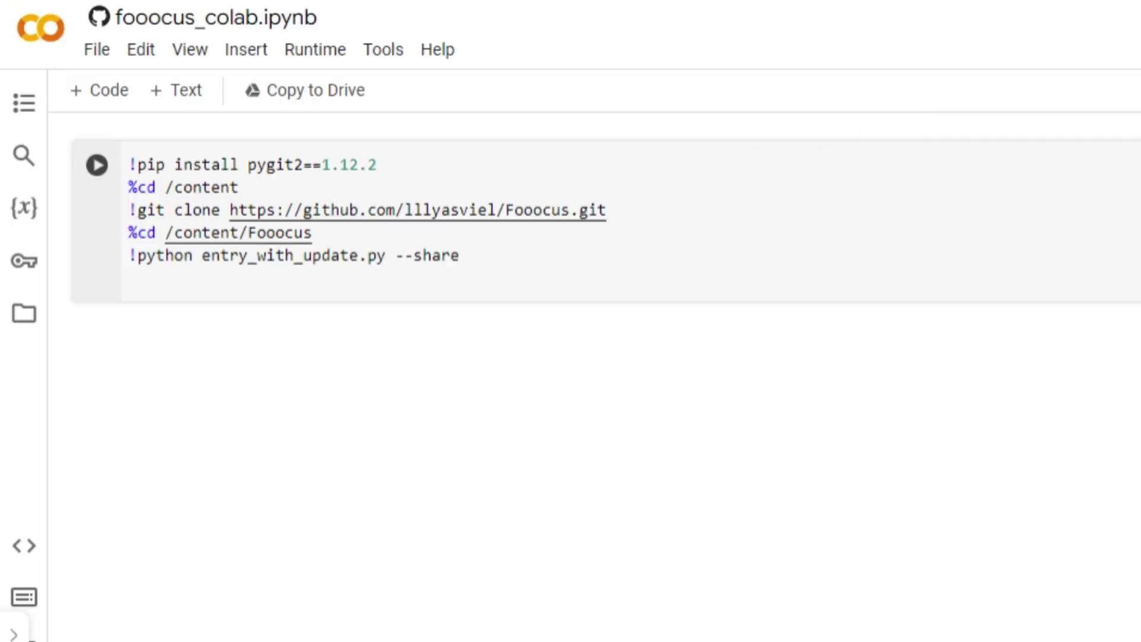
click(97, 165)
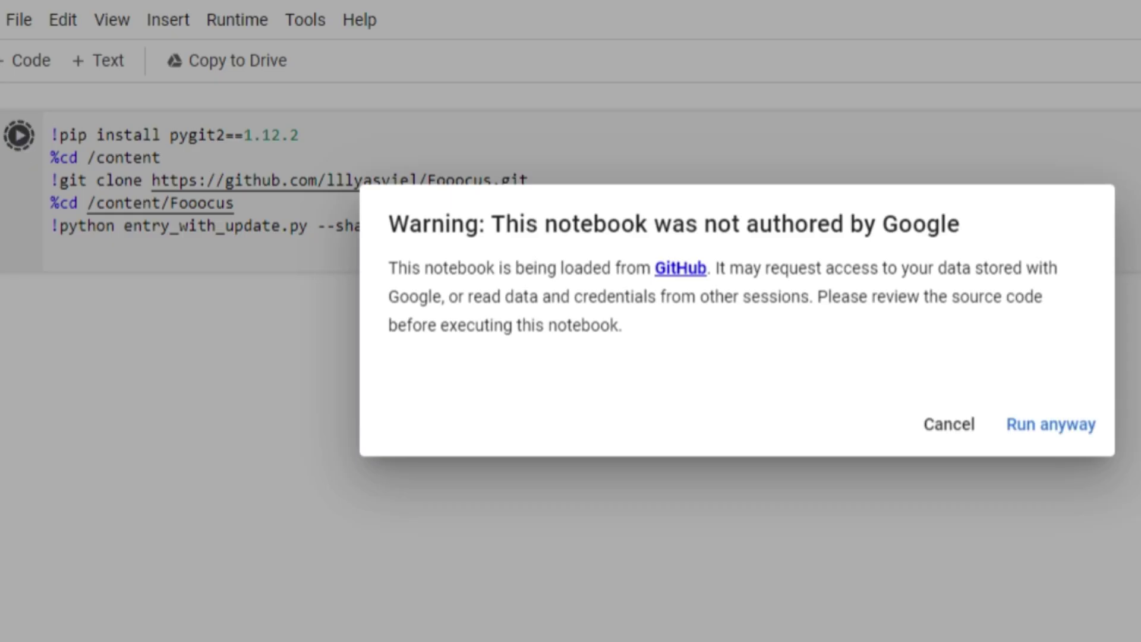
click(1034, 432)
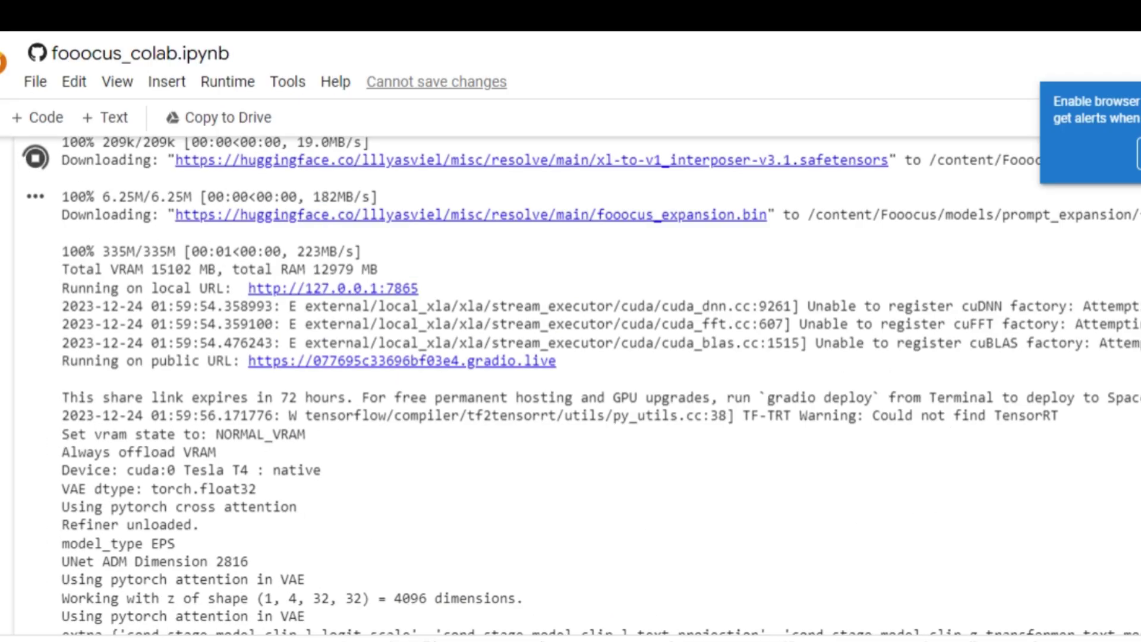
drag(249, 361, 566, 378)
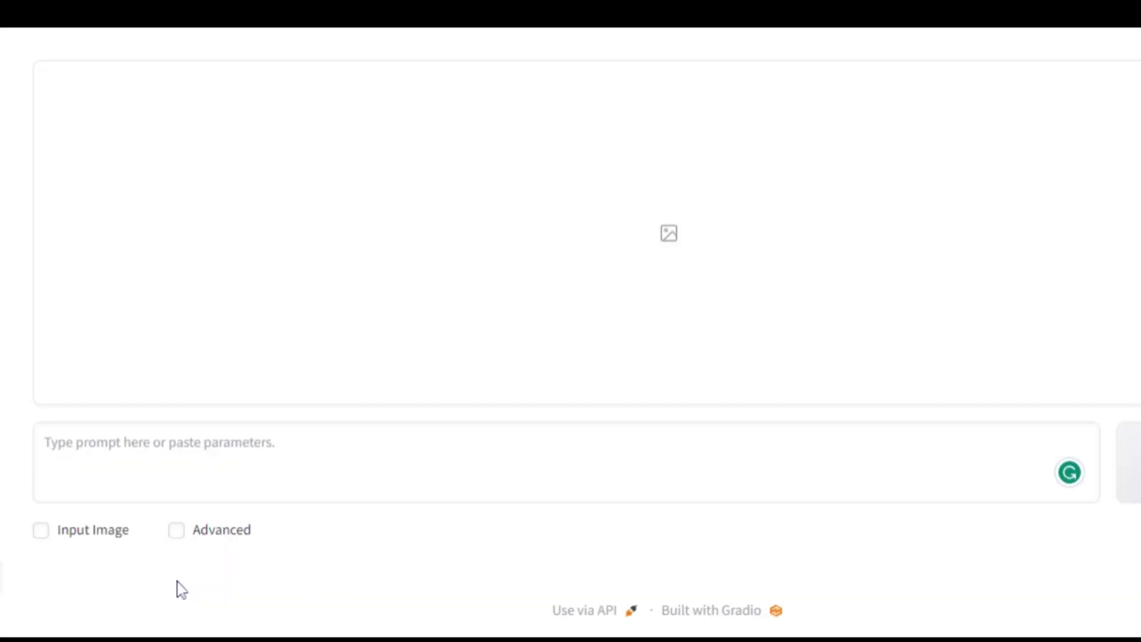
Step: Show Input Image and Advanced options, trying Quality and Extreme Speed before keeping Speed
click(40, 533)
click(169, 531)
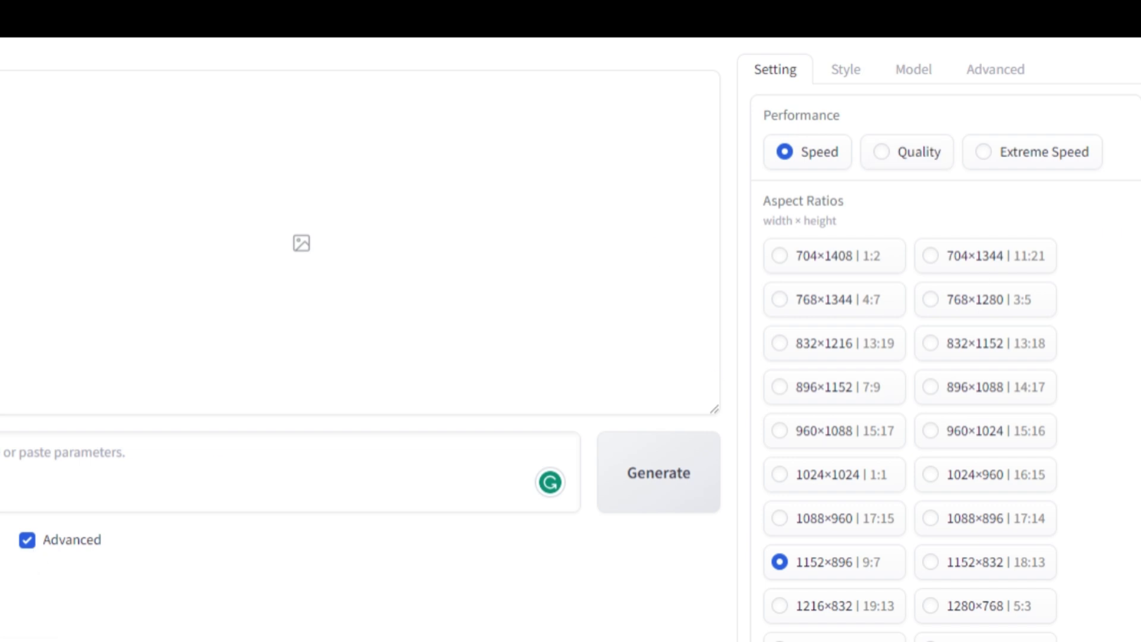
scroll(772, 166, down, 2)
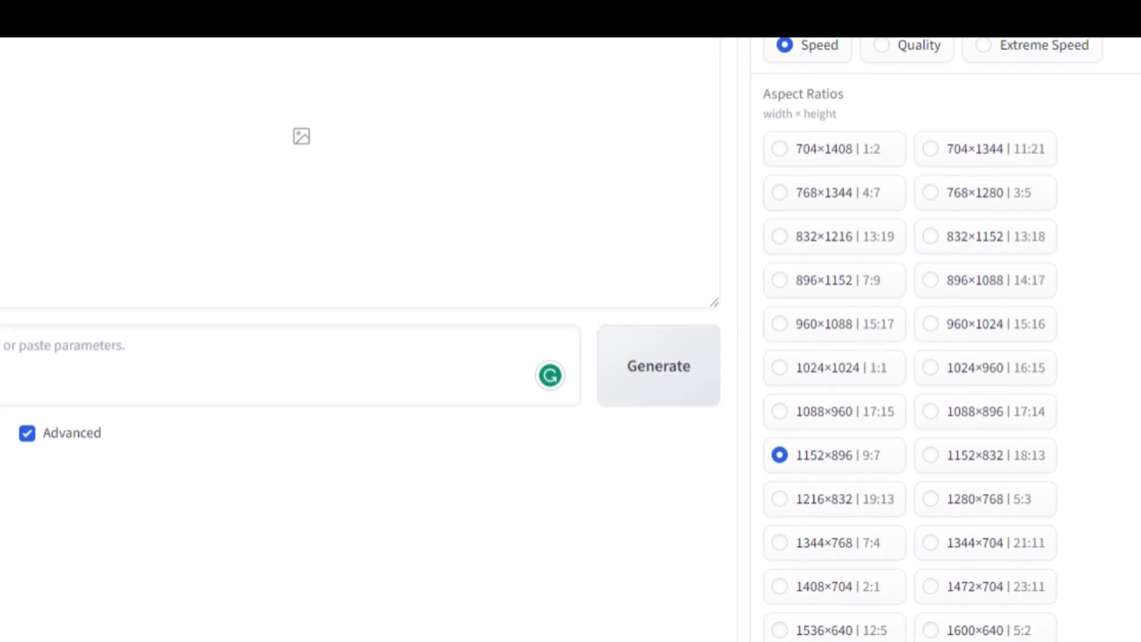
scroll(1017, 411, down, 2)
scroll(1017, 410, down, 3)
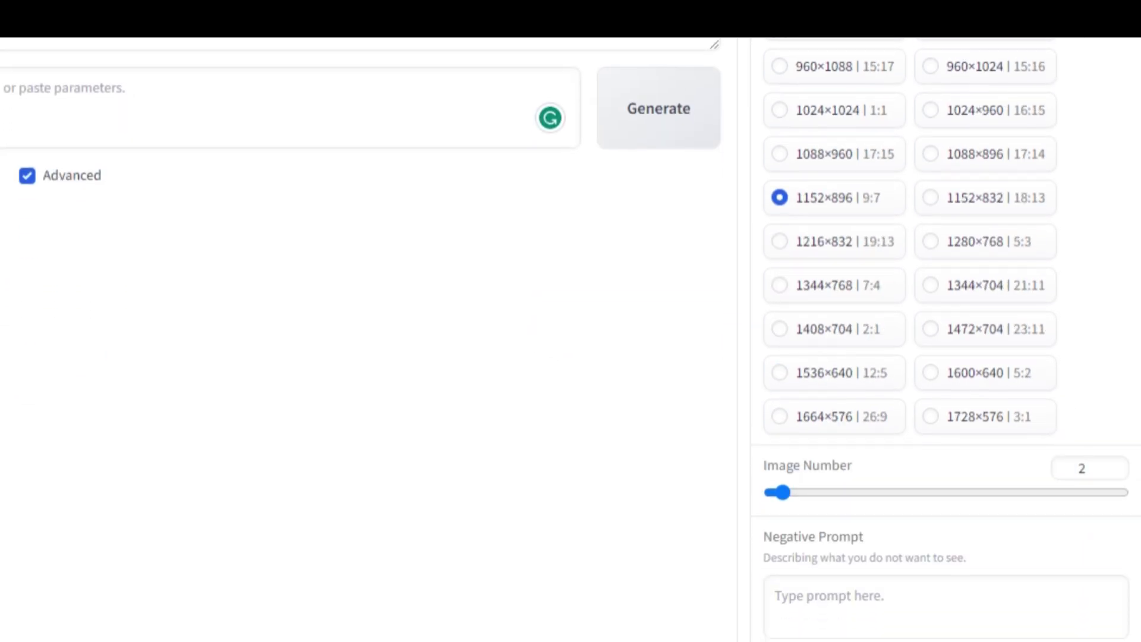
scroll(570, 330, down, 1)
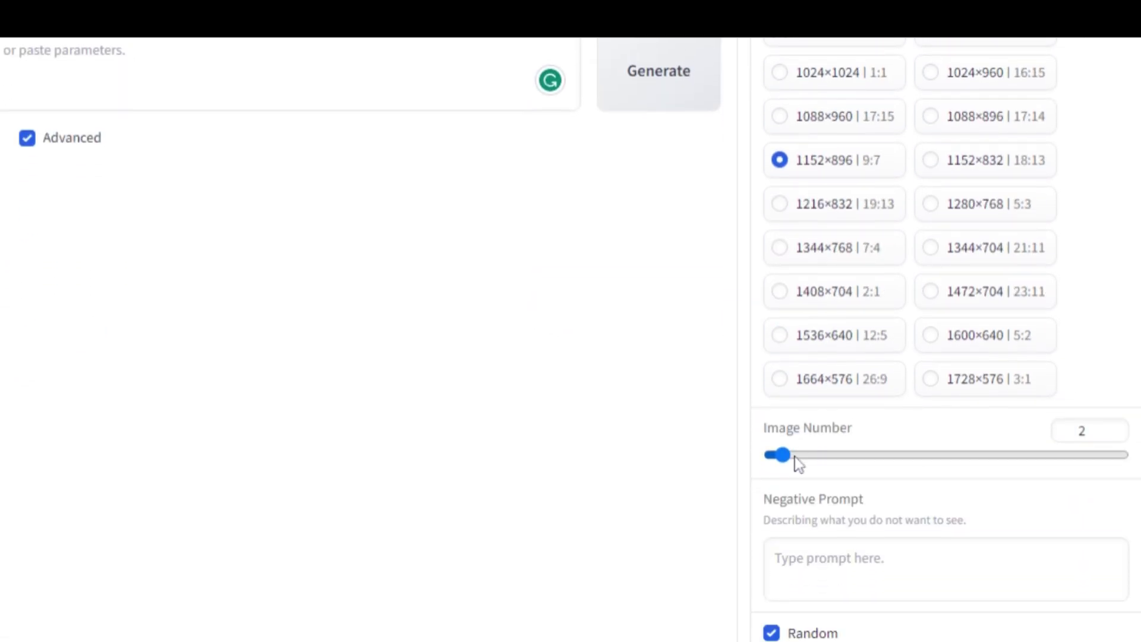
scroll(570, 339, down, 1)
scroll(571, 340, up, 3)
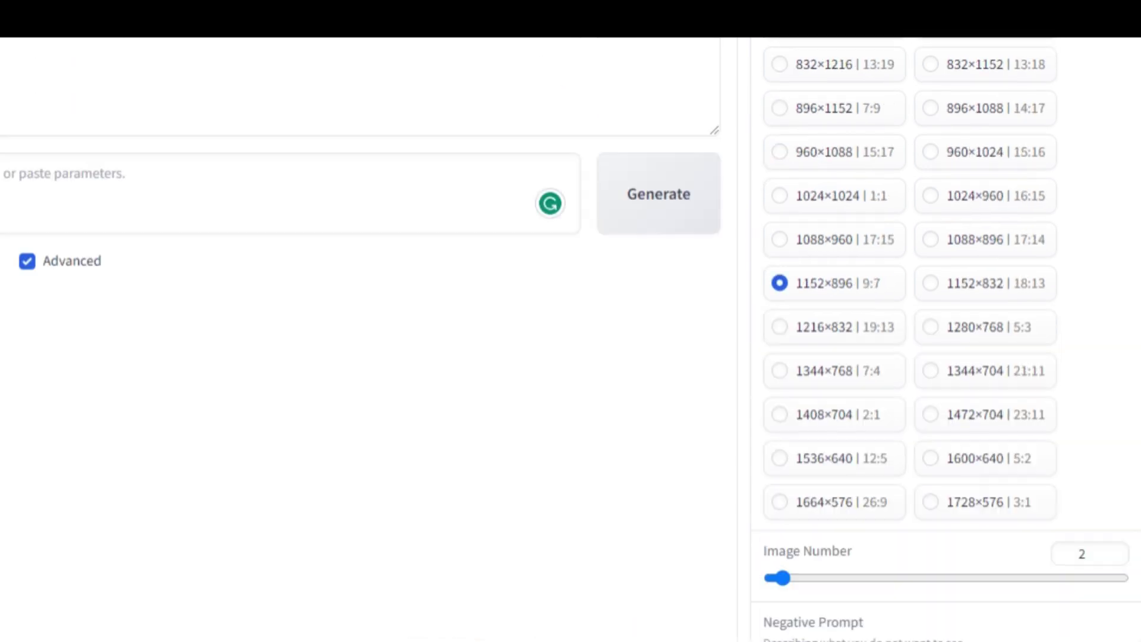
scroll(571, 340, up, 2)
scroll(570, 339, up, 3)
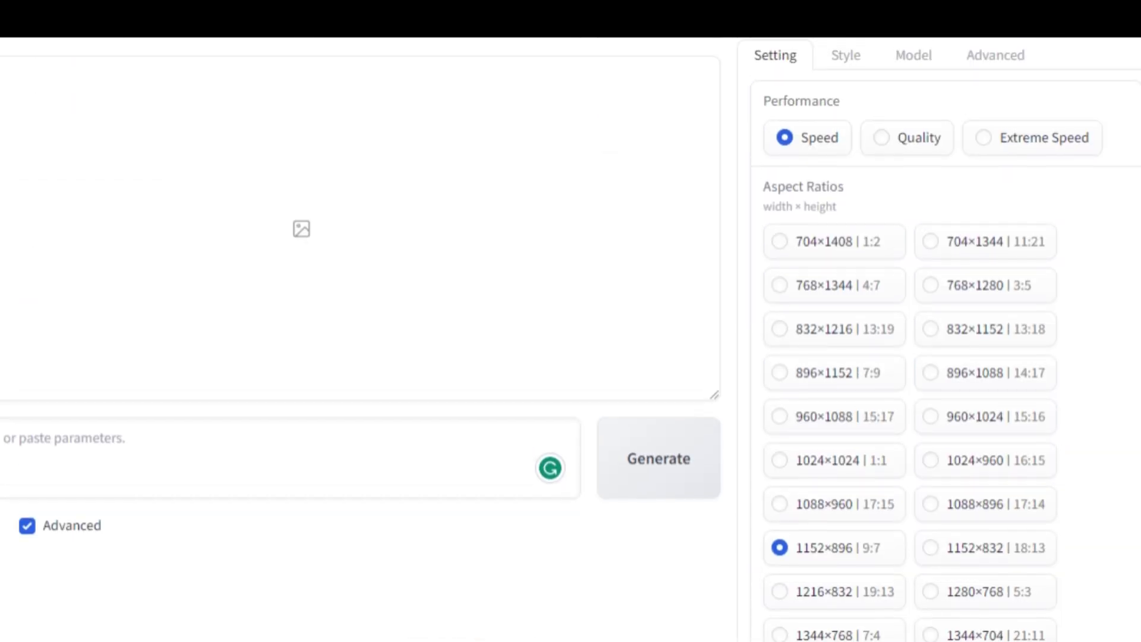
click(885, 145)
click(982, 144)
click(786, 142)
scroll(571, 341, up, 1)
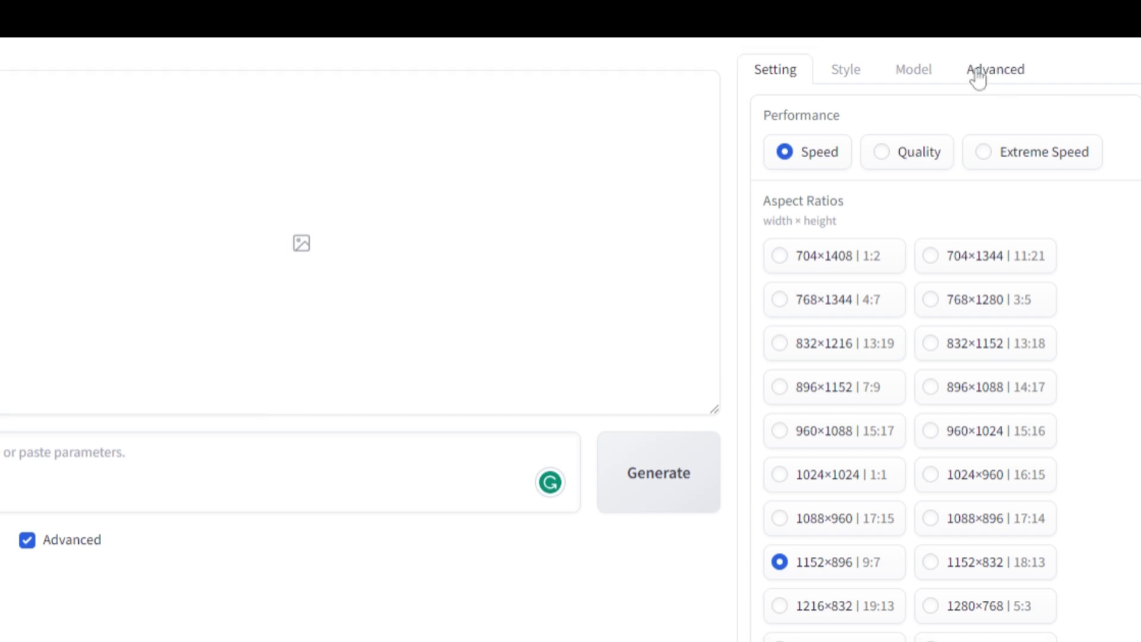
Step: Open the Style tab to browse styles, keeping Fooocus V2, Enhance and Sharp checked
click(847, 71)
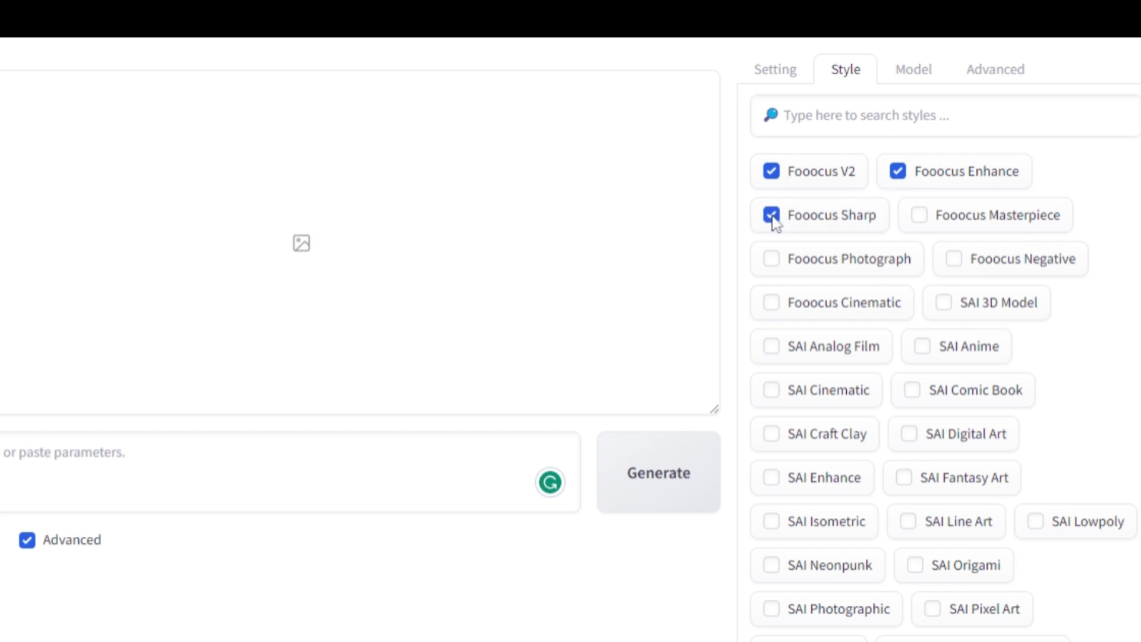
scroll(915, 286, down, 1)
scroll(915, 286, down, 1)
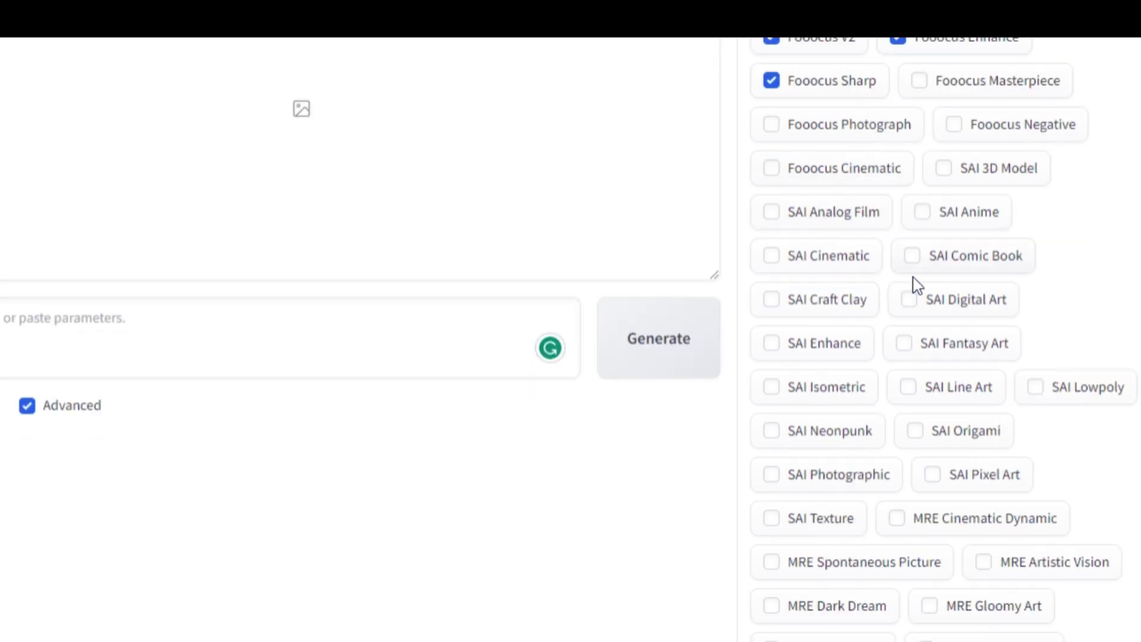
scroll(915, 286, down, 2)
scroll(915, 286, down, 2)
scroll(915, 285, down, 2)
scroll(916, 285, down, 2)
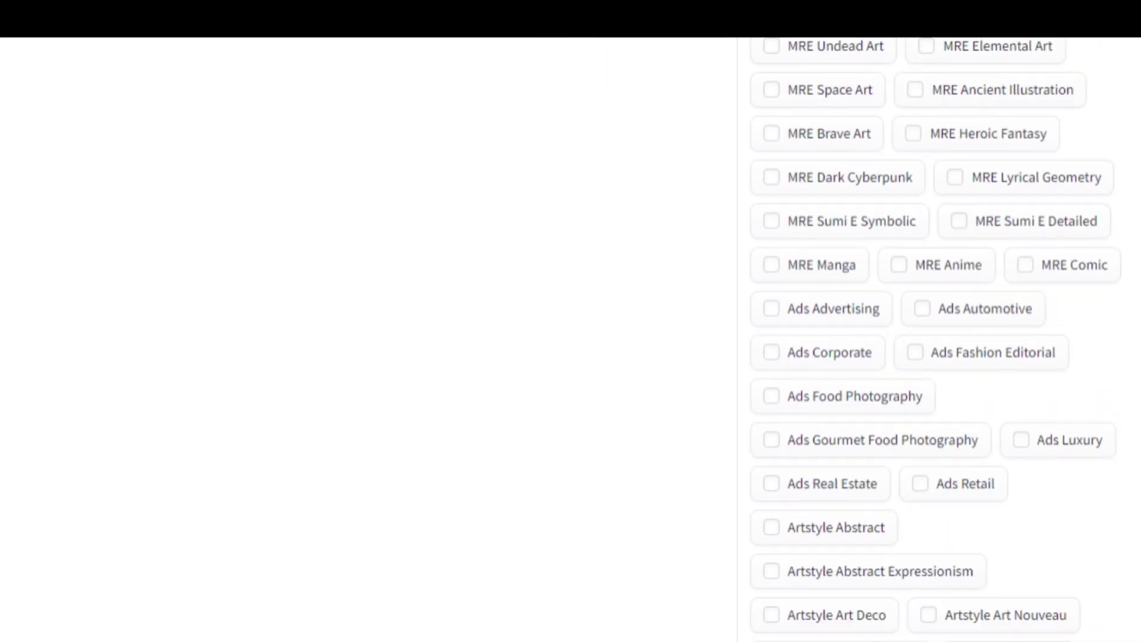
scroll(915, 285, down, 2)
scroll(915, 286, down, 3)
scroll(915, 285, down, 3)
scroll(916, 286, down, 2)
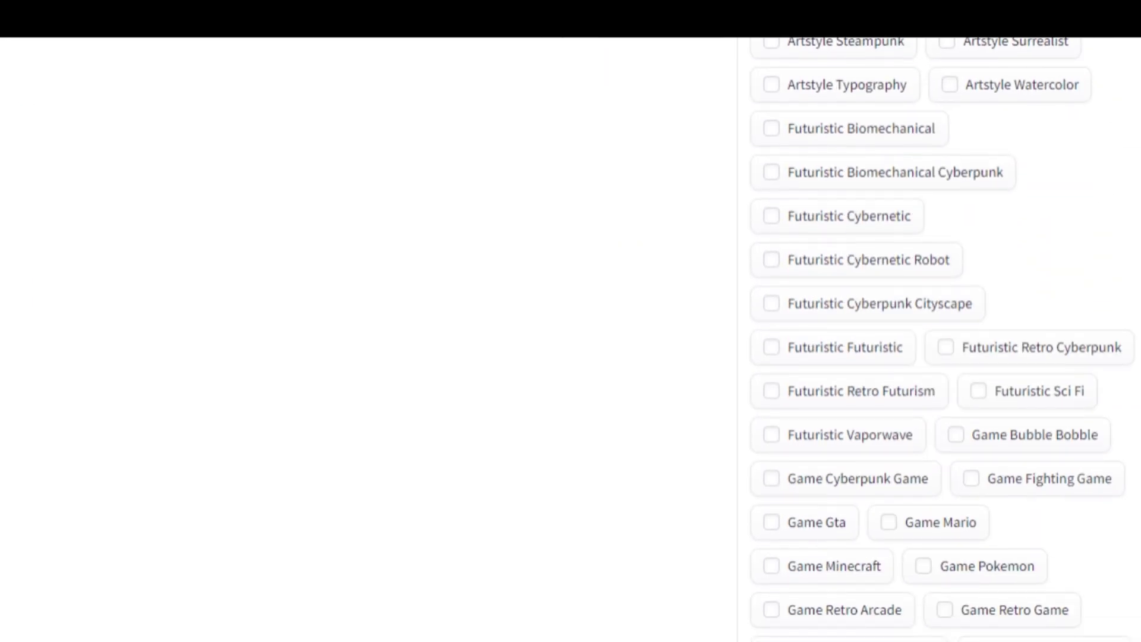
scroll(915, 285, down, 2)
scroll(915, 286, down, 3)
scroll(915, 286, down, 3)
scroll(915, 286, down, 3)
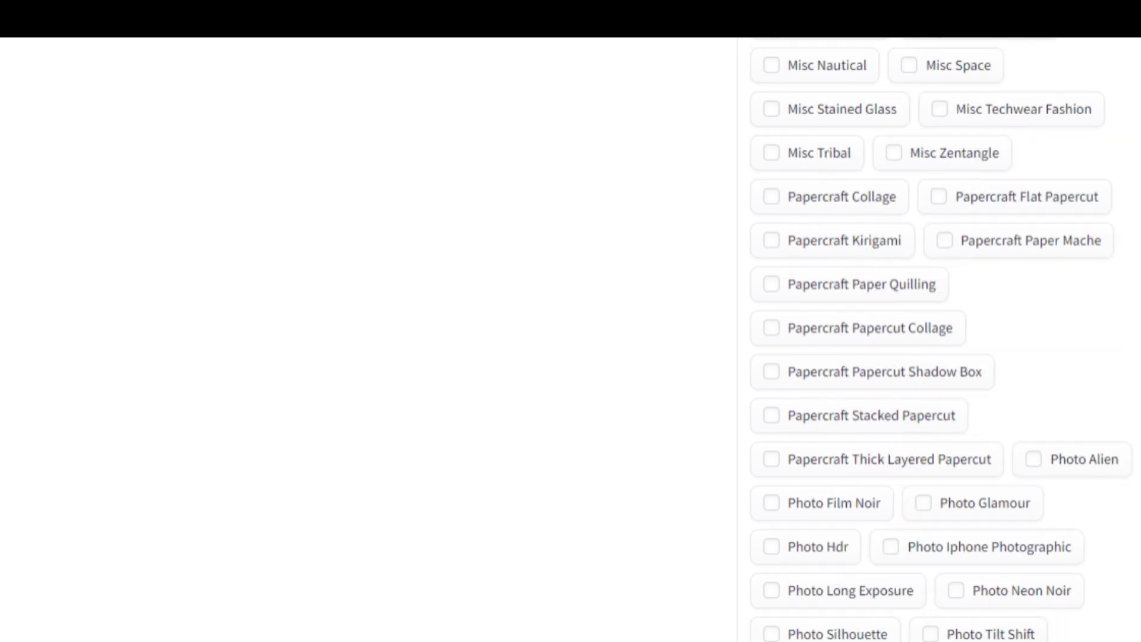
scroll(915, 286, down, 3)
scroll(915, 286, down, 3)
scroll(915, 286, down, 3)
scroll(915, 286, down, 3)
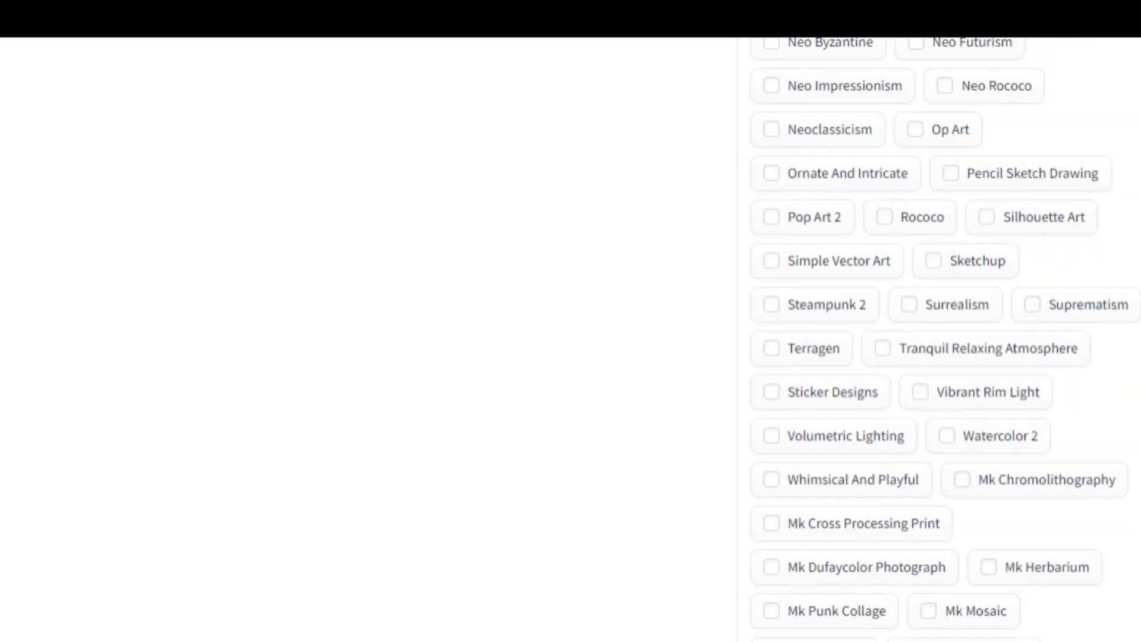
scroll(915, 286, down, 3)
scroll(915, 286, down, 3)
scroll(915, 285, down, 4)
scroll(915, 286, down, 1)
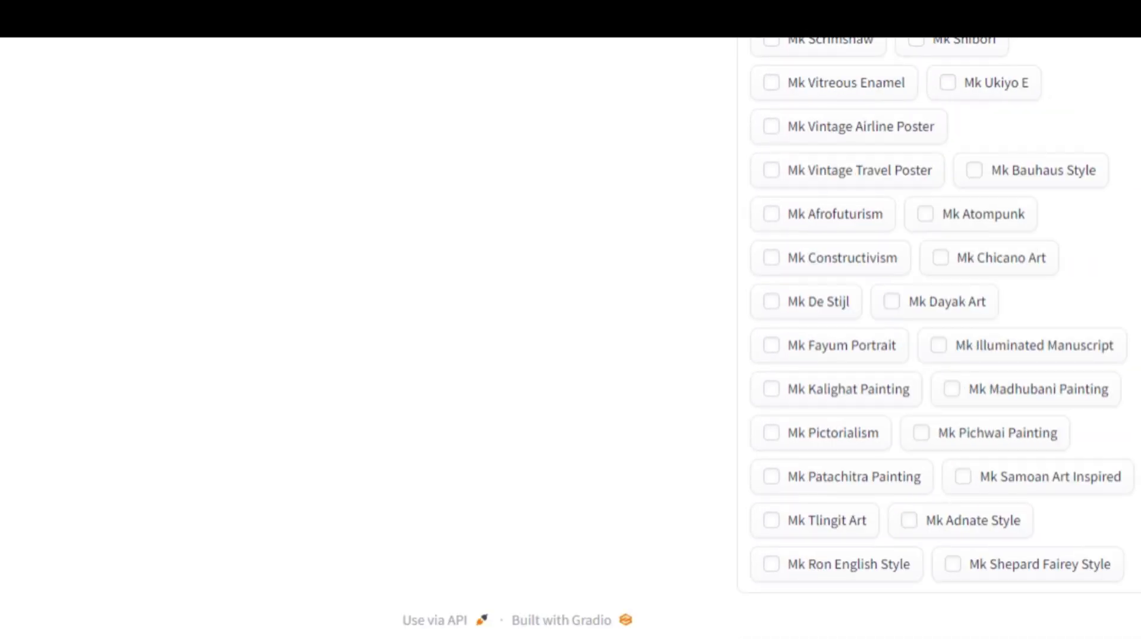
scroll(915, 286, up, 1)
scroll(914, 285, down, 1)
scroll(915, 285, up, 10)
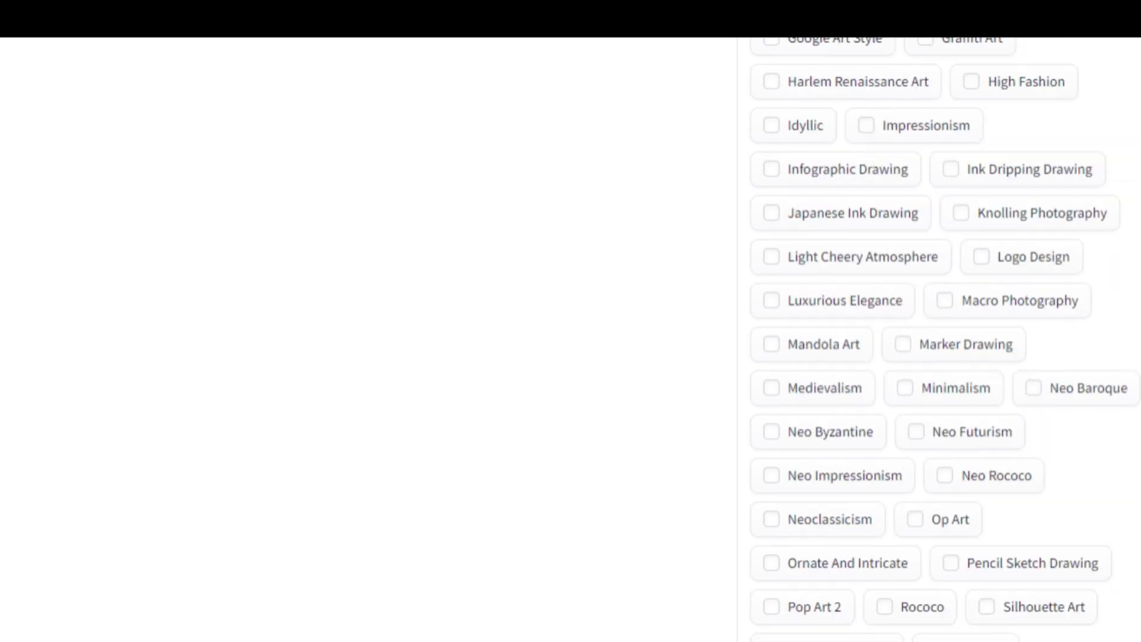
scroll(915, 286, up, 10)
scroll(916, 285, up, 10)
scroll(915, 285, up, 10)
scroll(915, 286, up, 1)
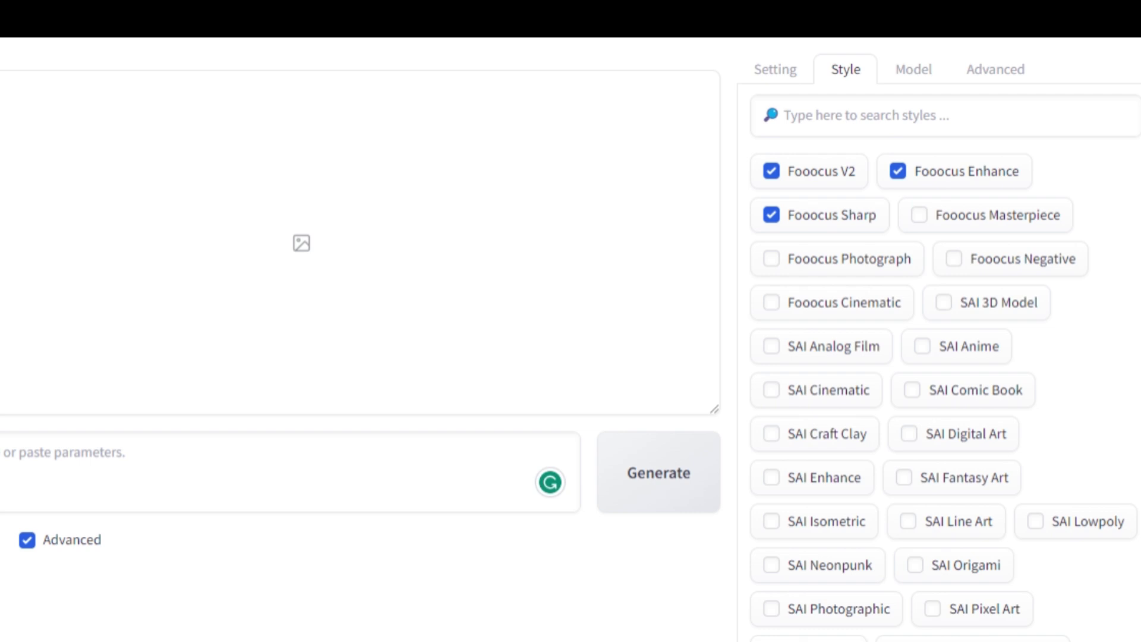
click(934, 78)
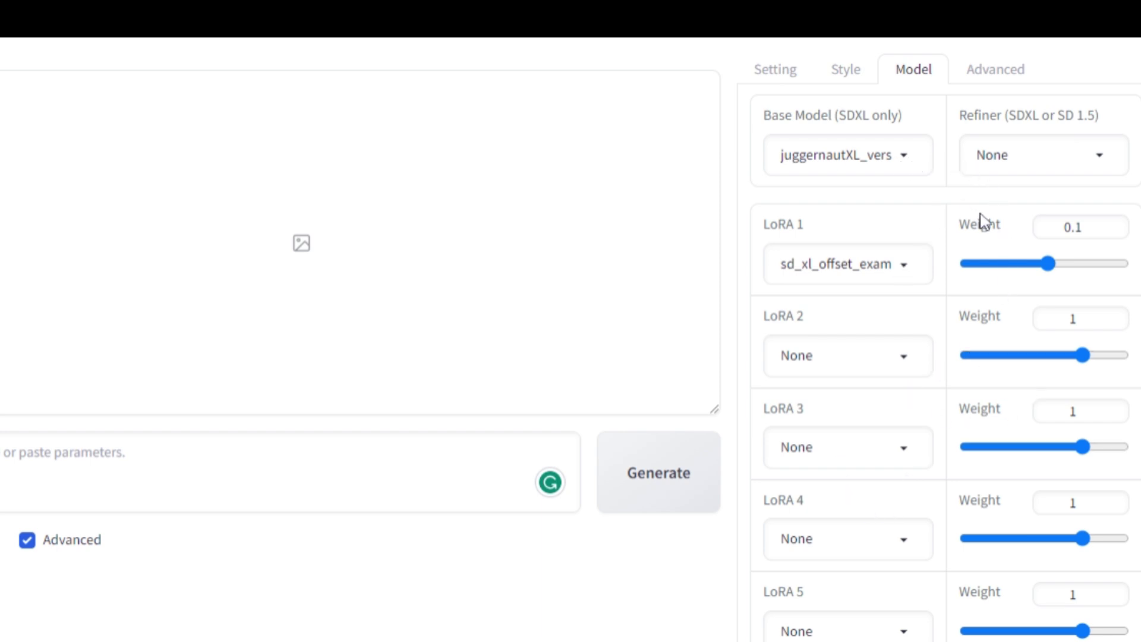
click(981, 81)
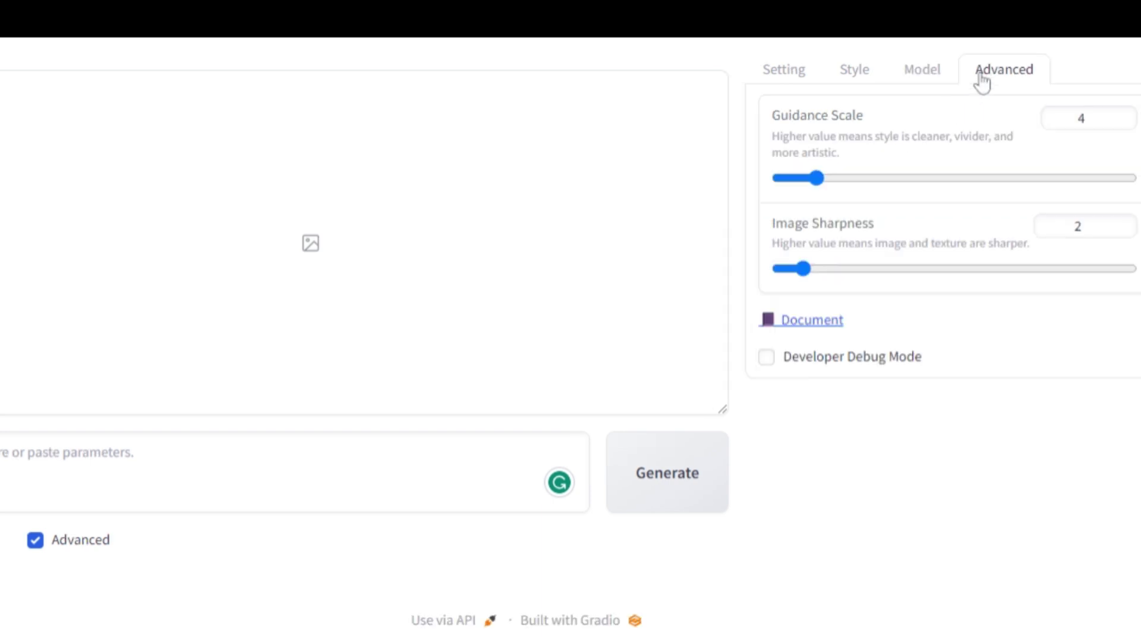
click(862, 77)
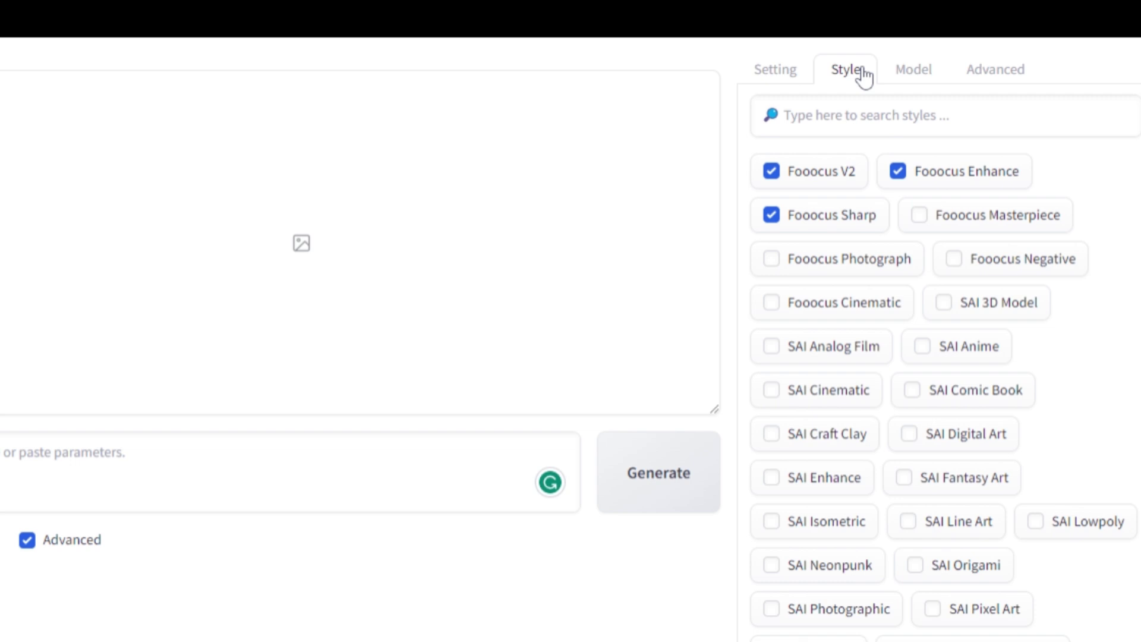
Step: Choose the 1024×1024 (1:1) aspect ratio on the Setting tab
click(790, 78)
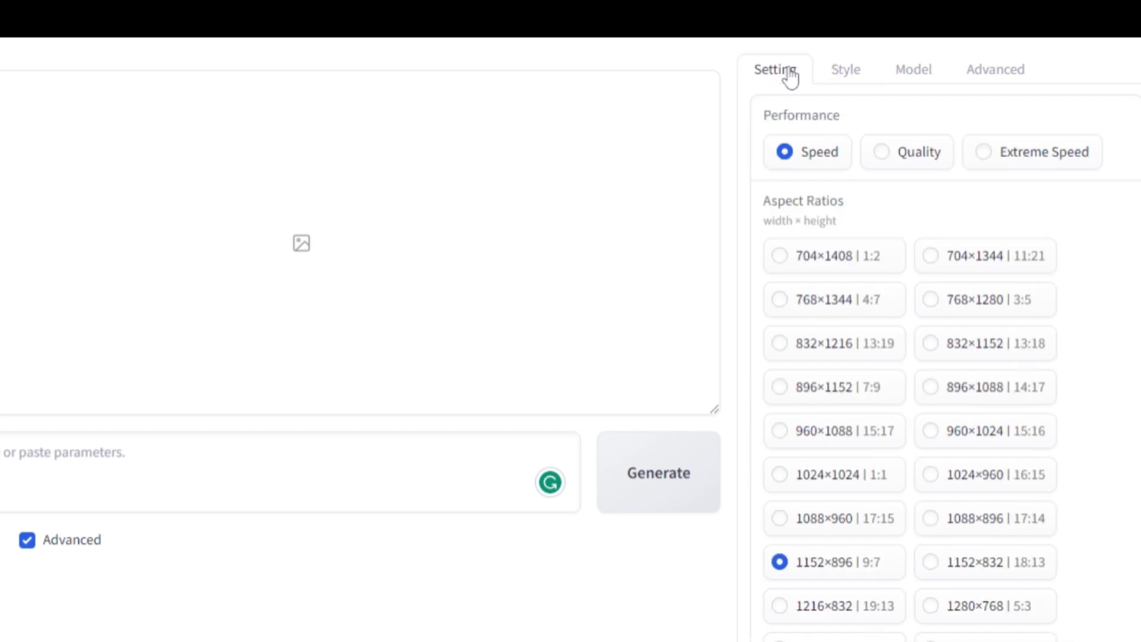
scroll(909, 357, down, 3)
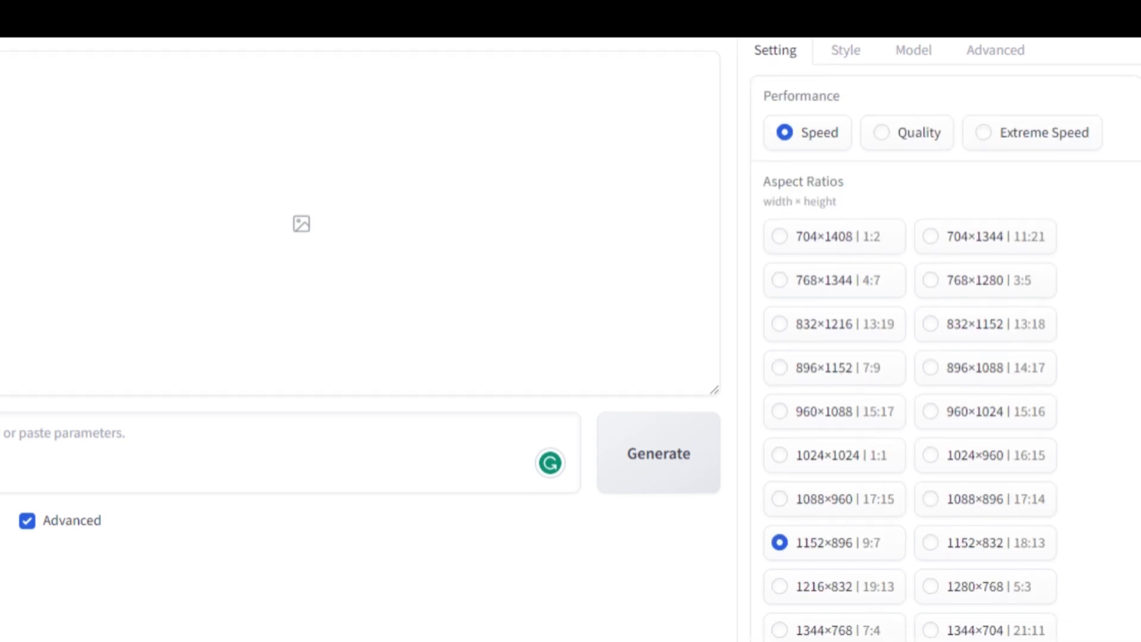
scroll(816, 446, up, 1)
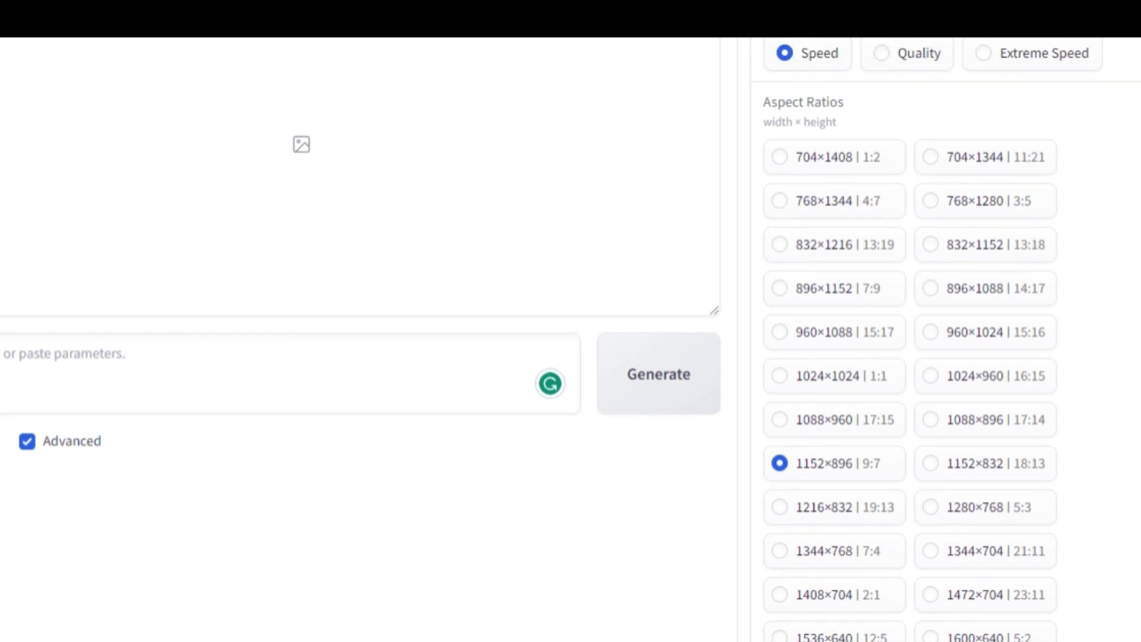
click(780, 377)
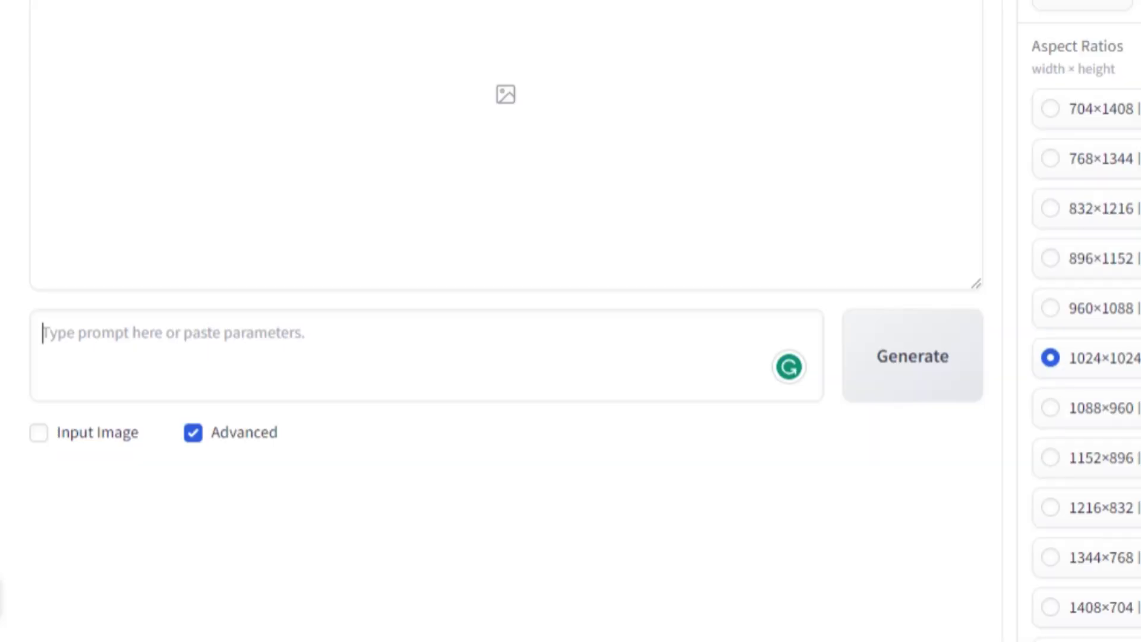
Step: Paste the freckled, blue-eyed, purple-haired woman prompt and generate the portrait
text(relastic,potrait photo of beautiful woman with purple hair,roots slightlyfaded,light freckles,blue eyes,no makeup)
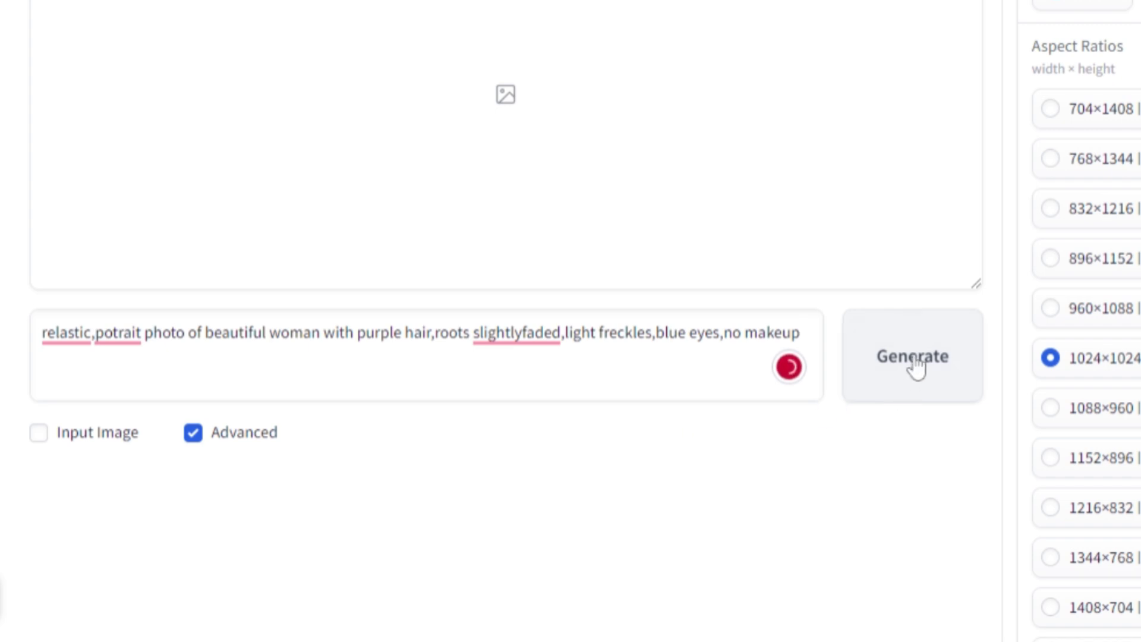
drag(41, 332, 801, 331)
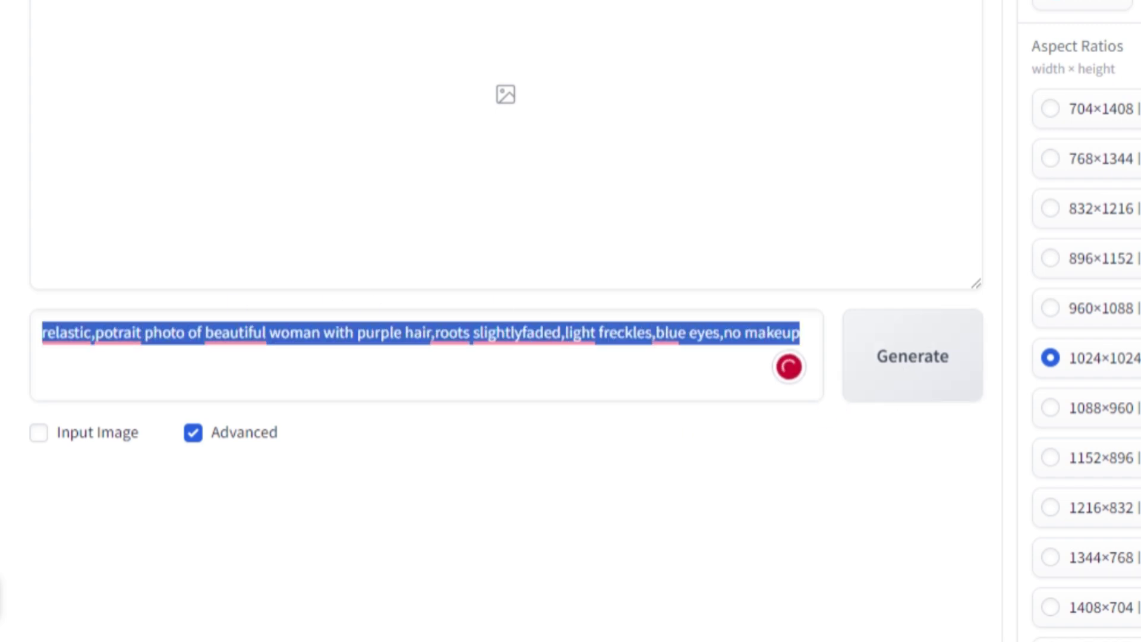
click(914, 375)
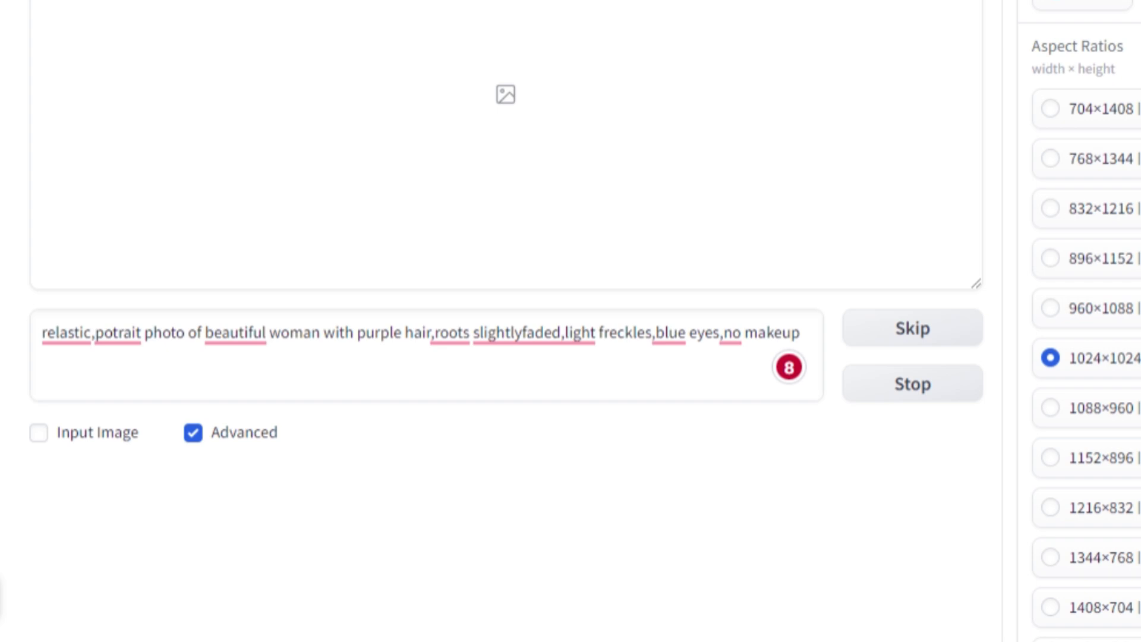
scroll(571, 322, up, 2)
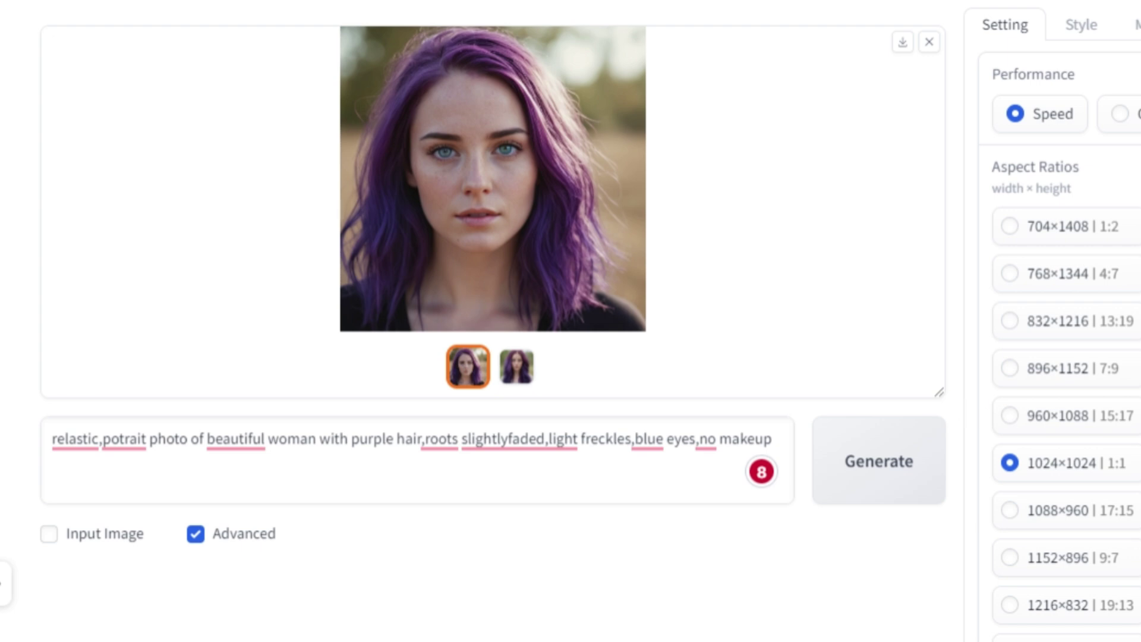
scroll(571, 321, down, 3)
scroll(571, 322, down, 1)
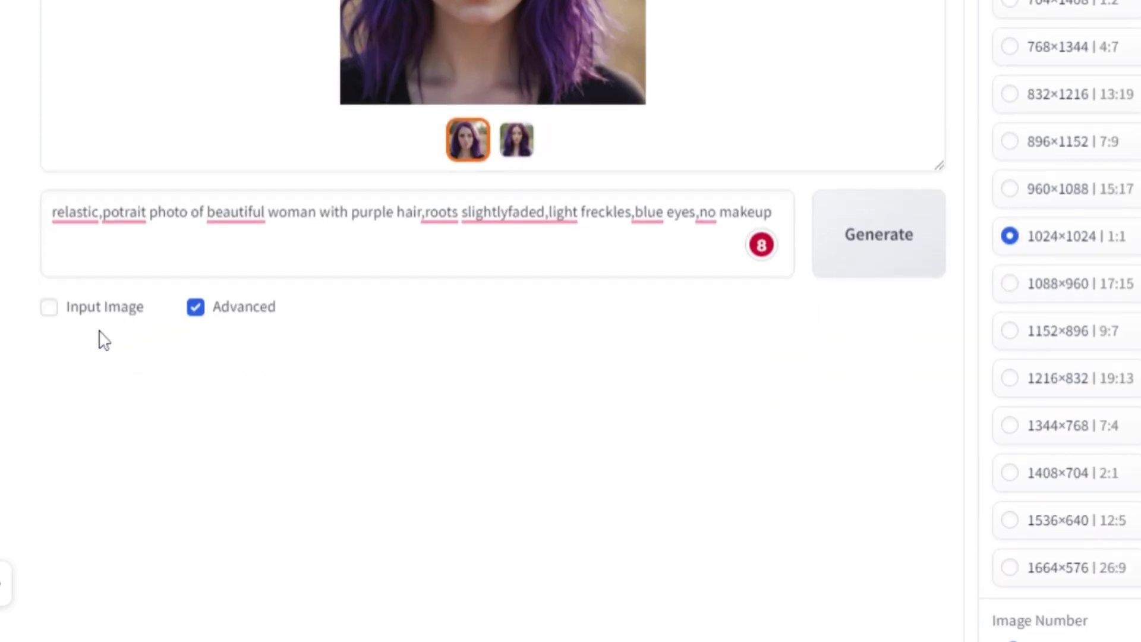
Step: Tick the Input Image checkbox to show the image input panel
click(49, 308)
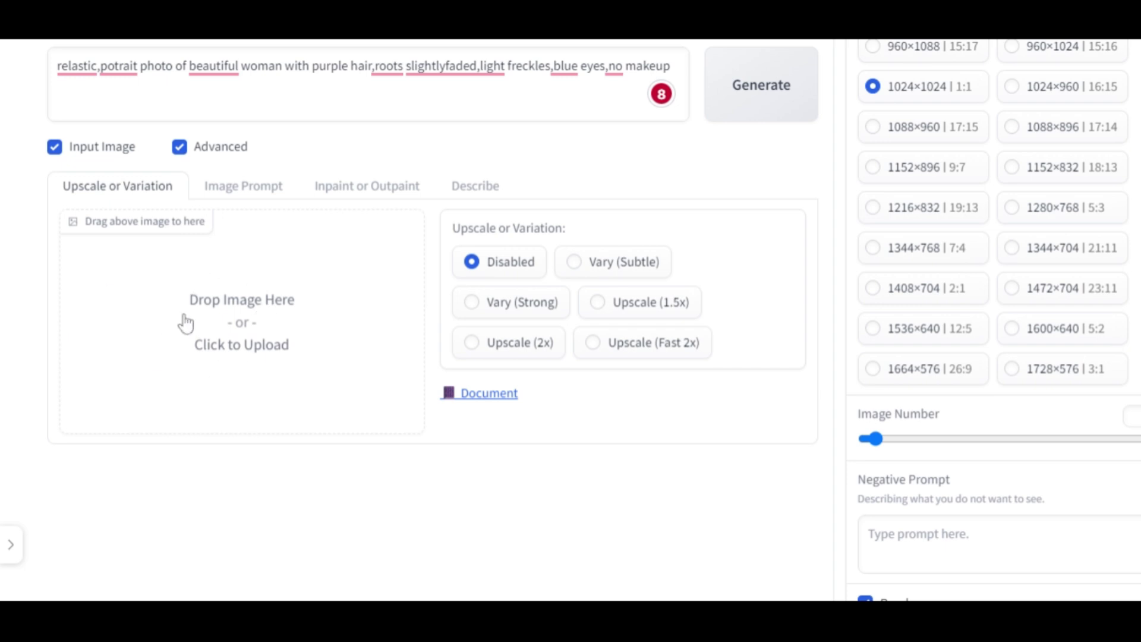
Step: Use the portrait as an image prompt, replace the prompt with a white-coated doctor, and generate
click(228, 200)
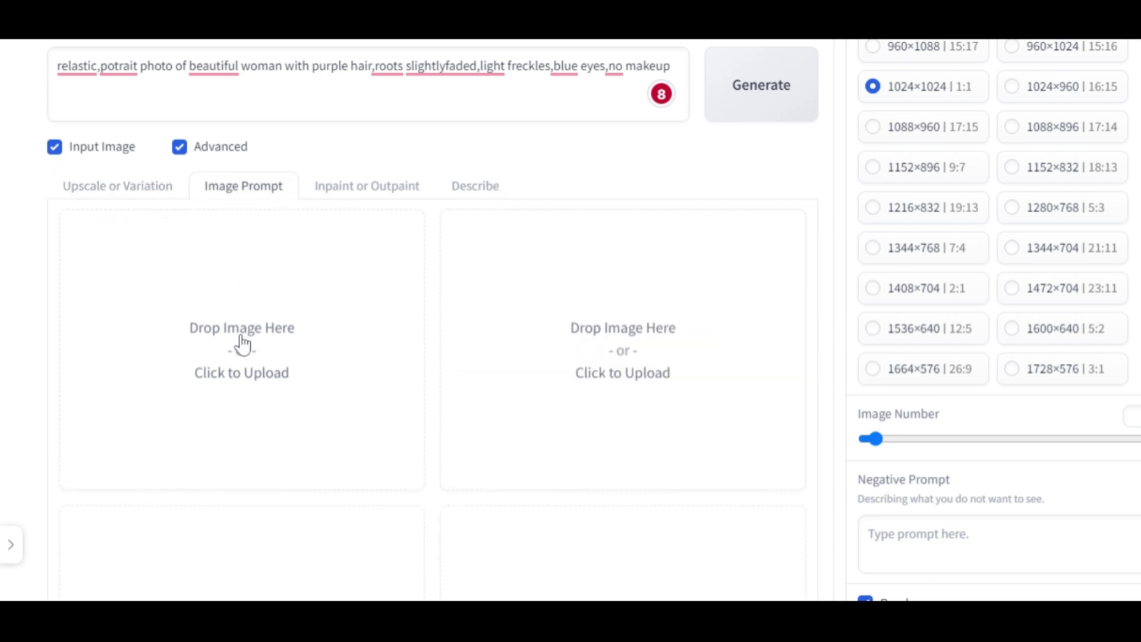
scroll(570, 322, up, 1)
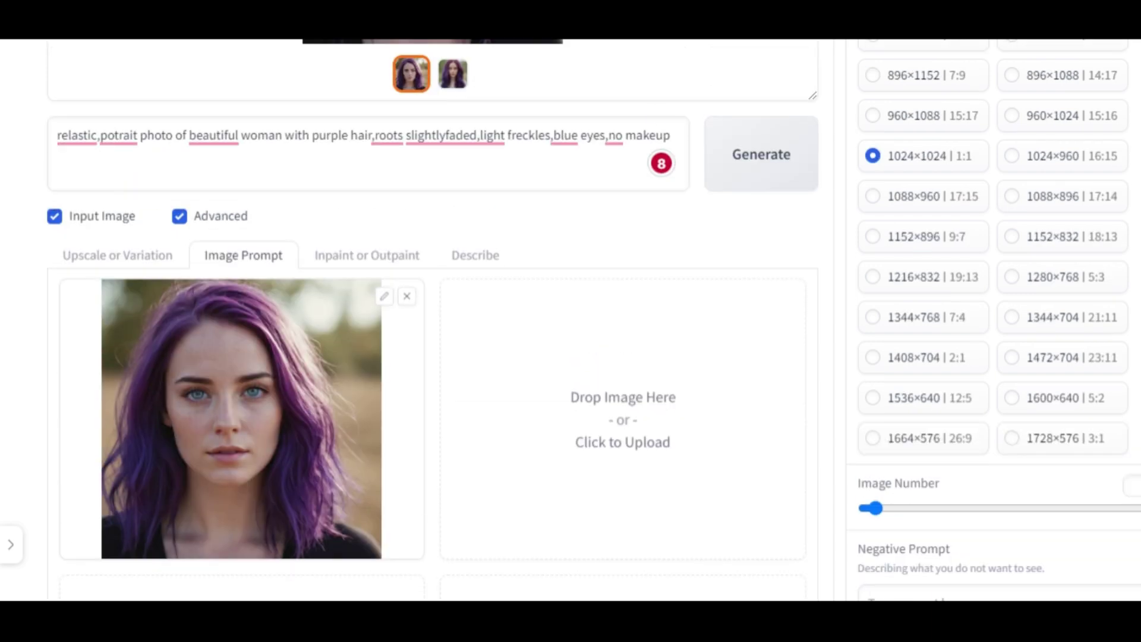
drag(671, 135, 140, 135)
key(ctrl+a)
key(BackSpace)
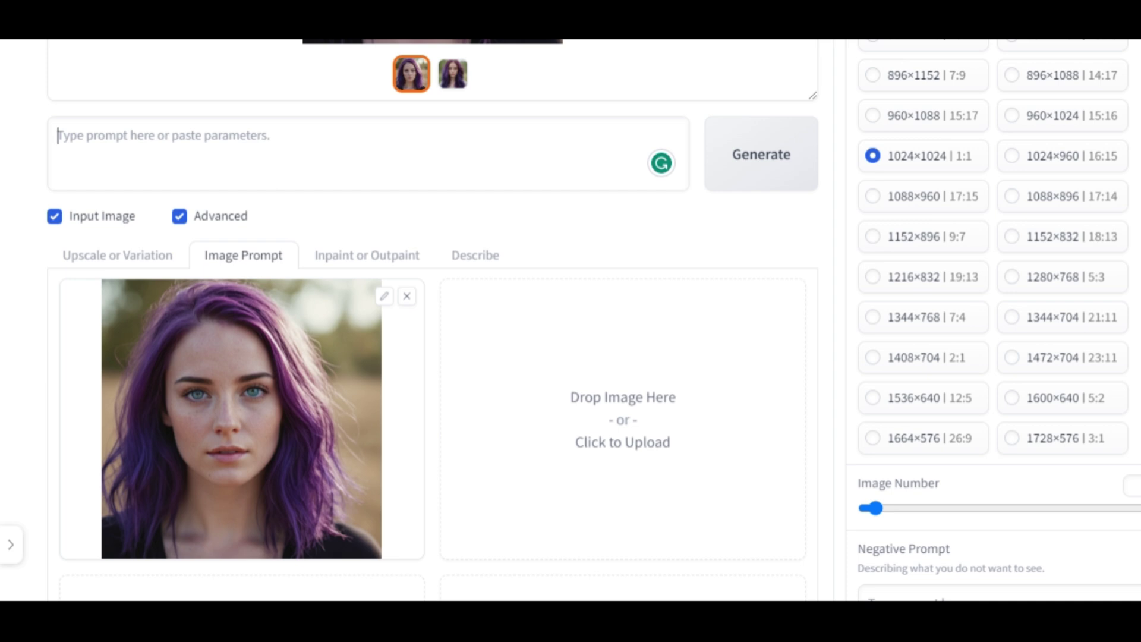
text(f)
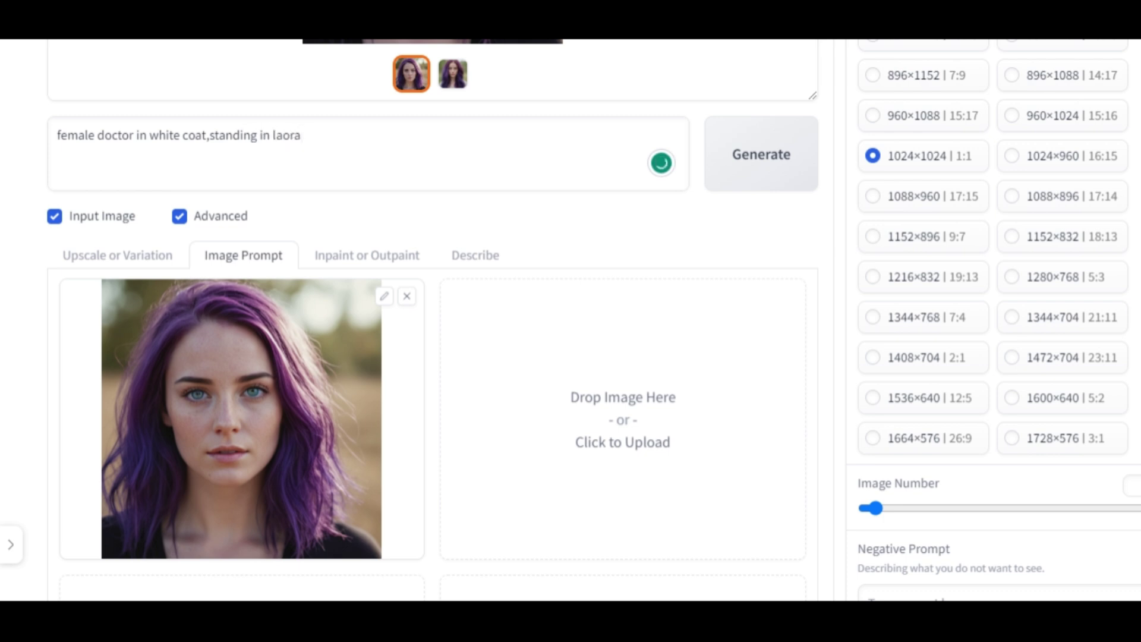
text(tory)
click(723, 178)
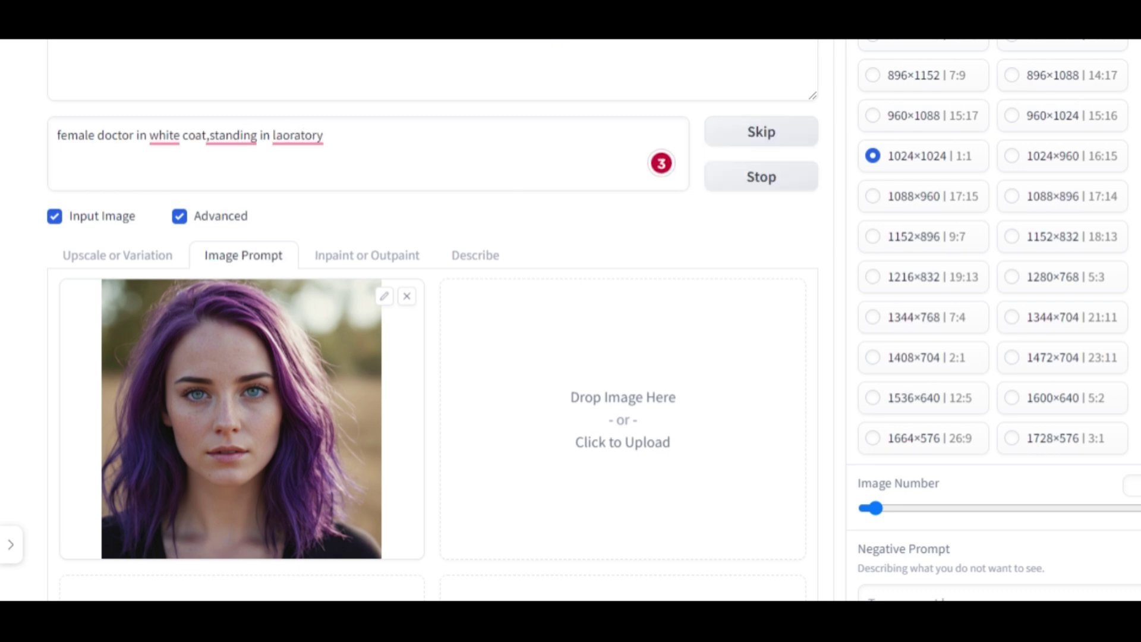
scroll(571, 357, up, 3)
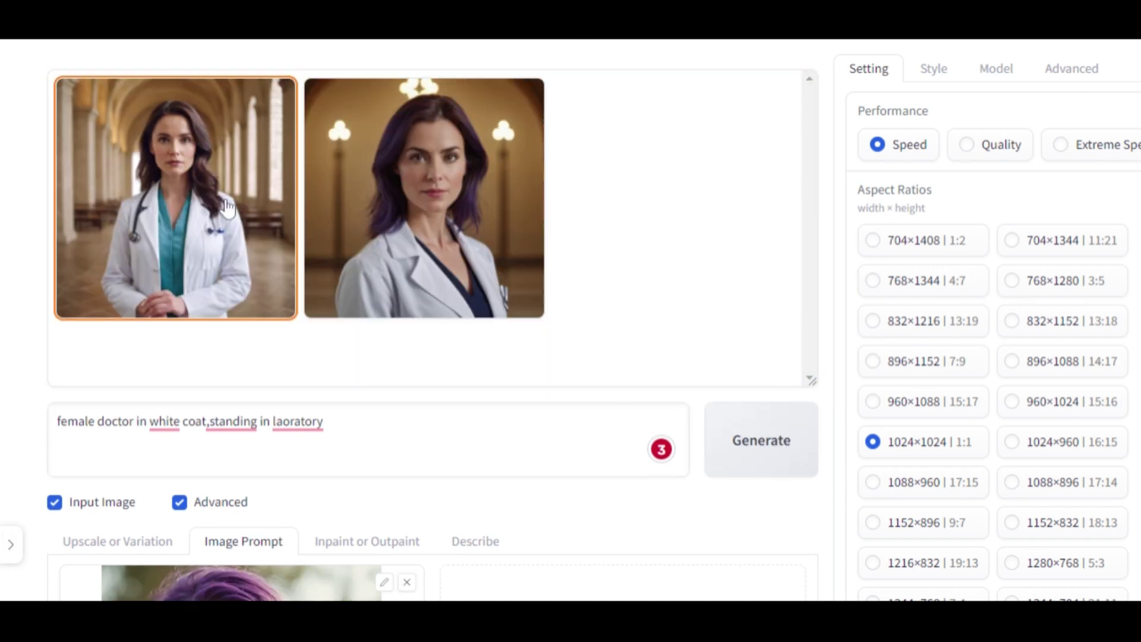
Step: Open a generated doctor image in the large preview
click(227, 207)
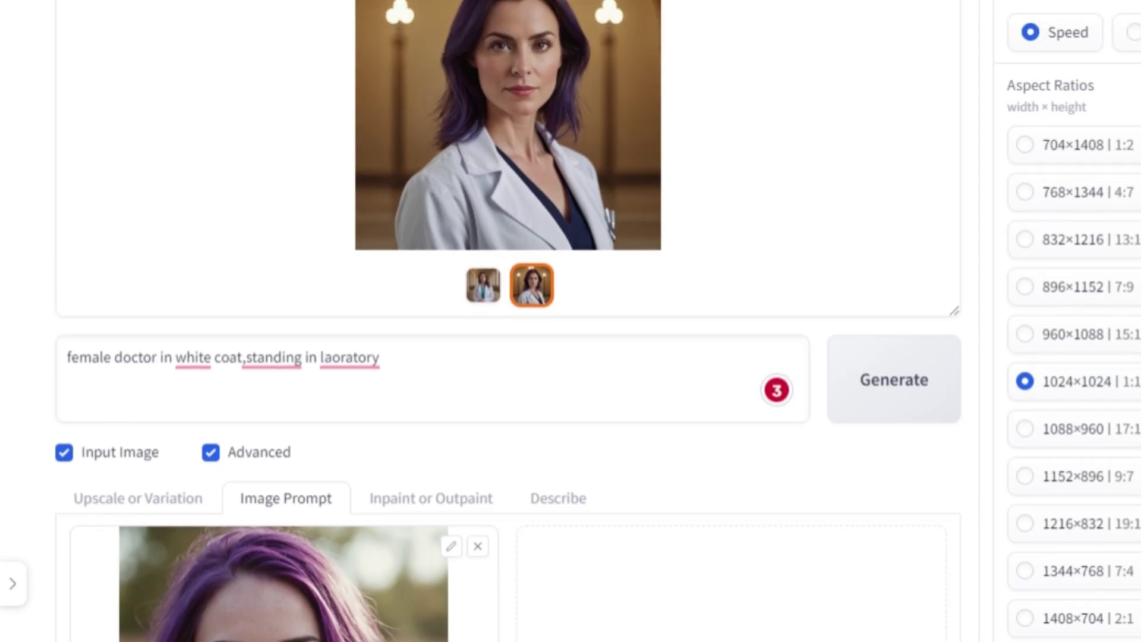
scroll(457, 356, down, 4)
Step: Load the portrait into Inpaint with the default method, mask its hair, and show advanced settings
click(457, 204)
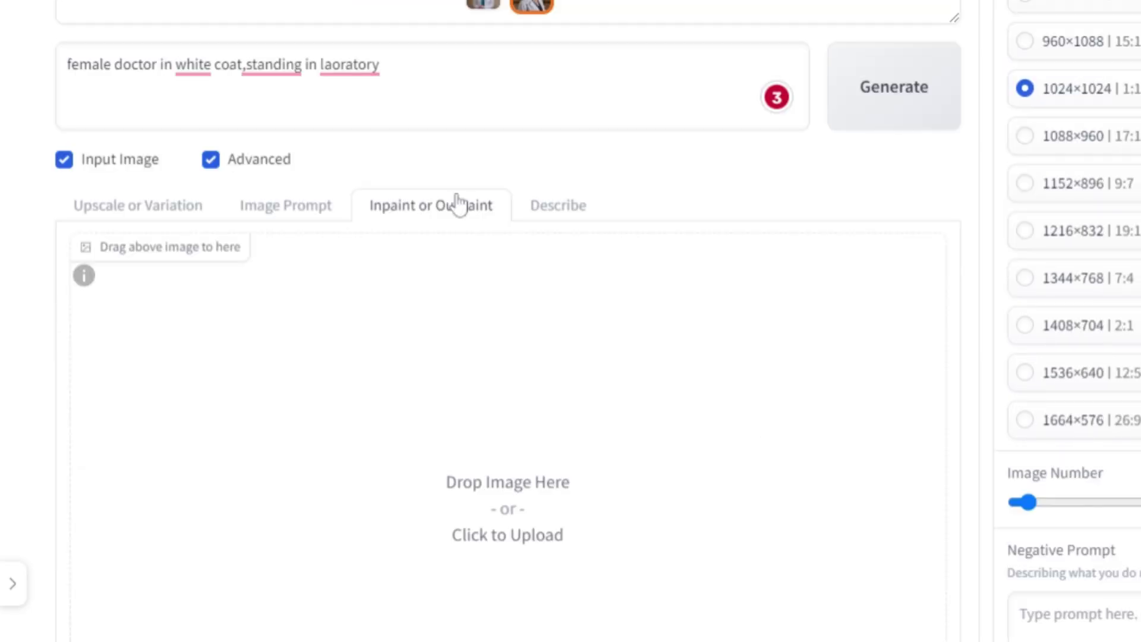
scroll(458, 203, down, 1)
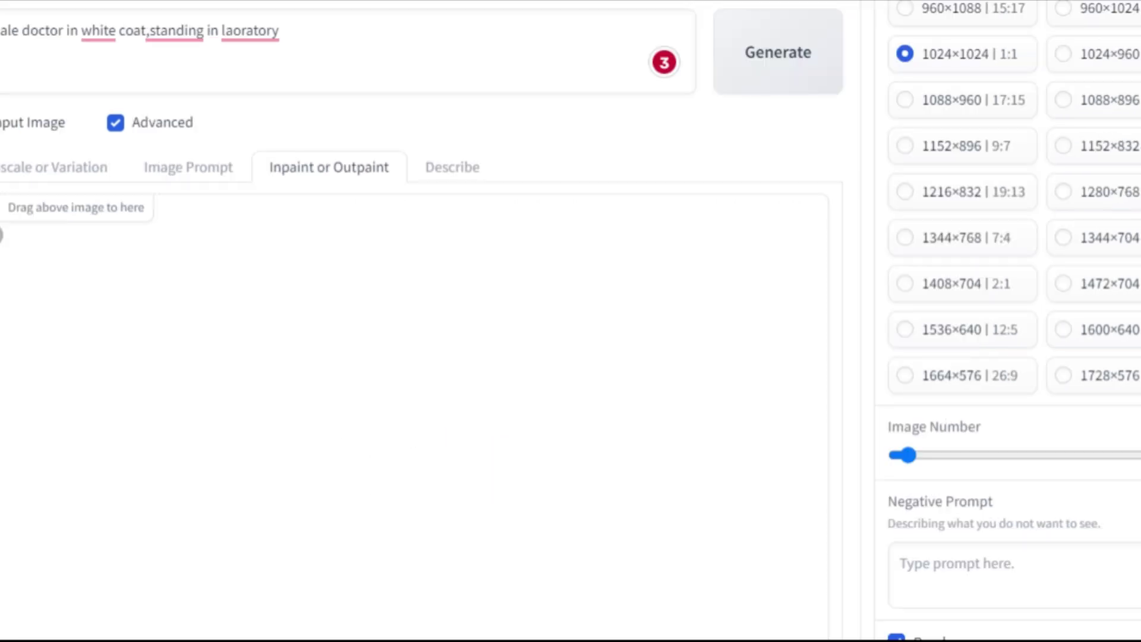
drag(404, 89, 401, 458)
scroll(403, 352, down, 2)
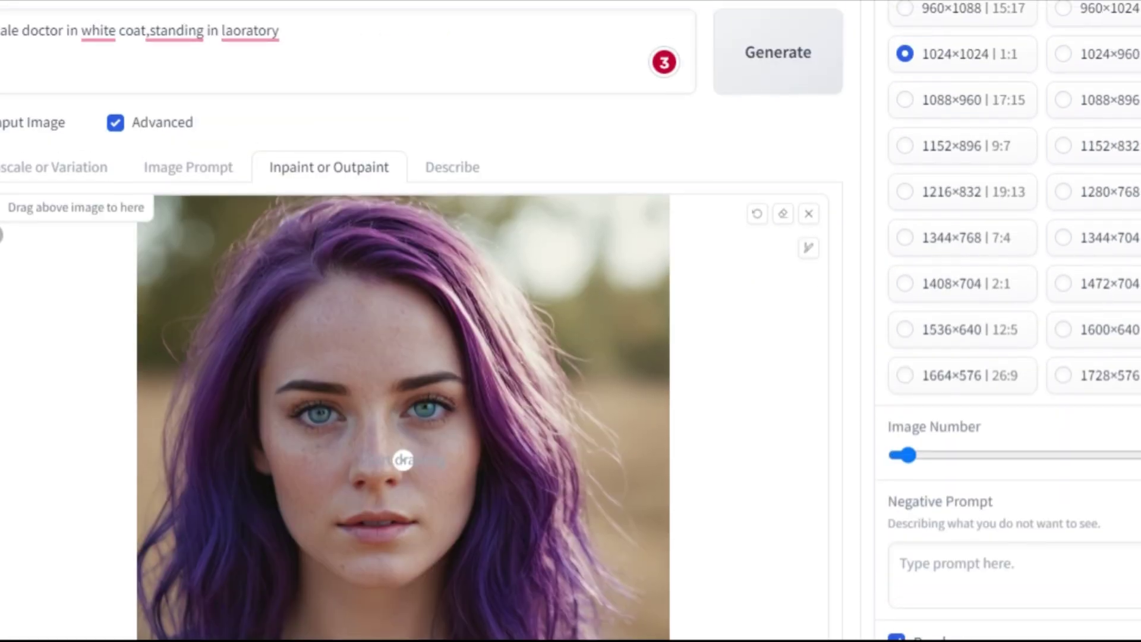
scroll(403, 352, down, 5)
click(790, 516)
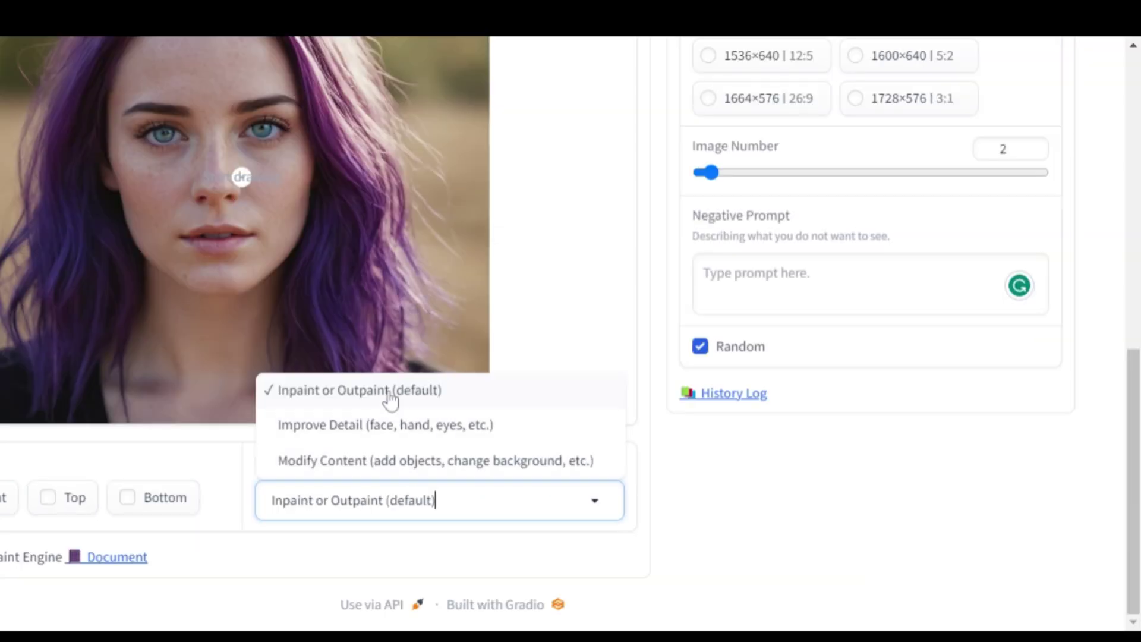
click(388, 392)
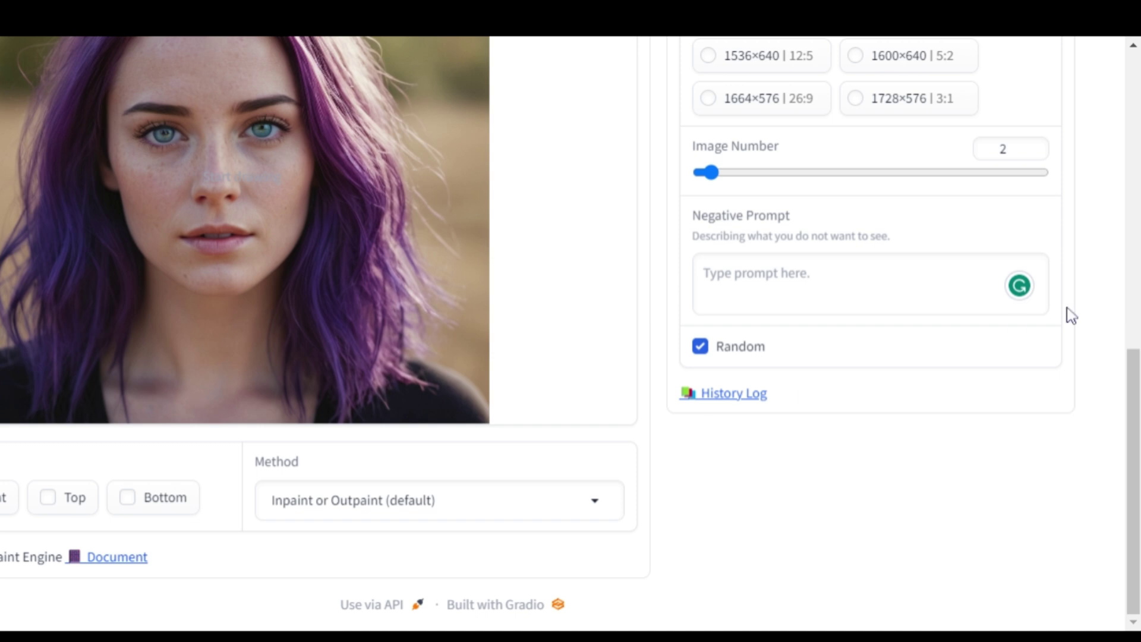
mouse_move(294, 393)
mouse_down()
mouse_move(278, 300)
mouse_move(288, 89)
mouse_move(407, 46)
mouse_move(452, 48)
mouse_move(563, 433)
mouse_up()
text(pink and green ha)
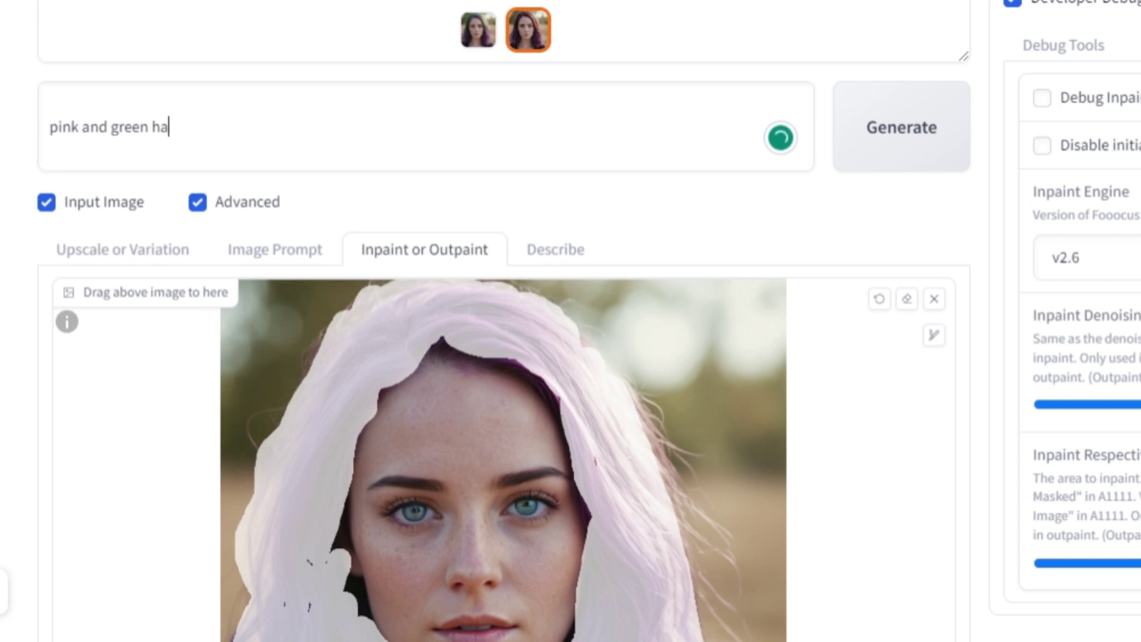
text(ir)
click(912, 133)
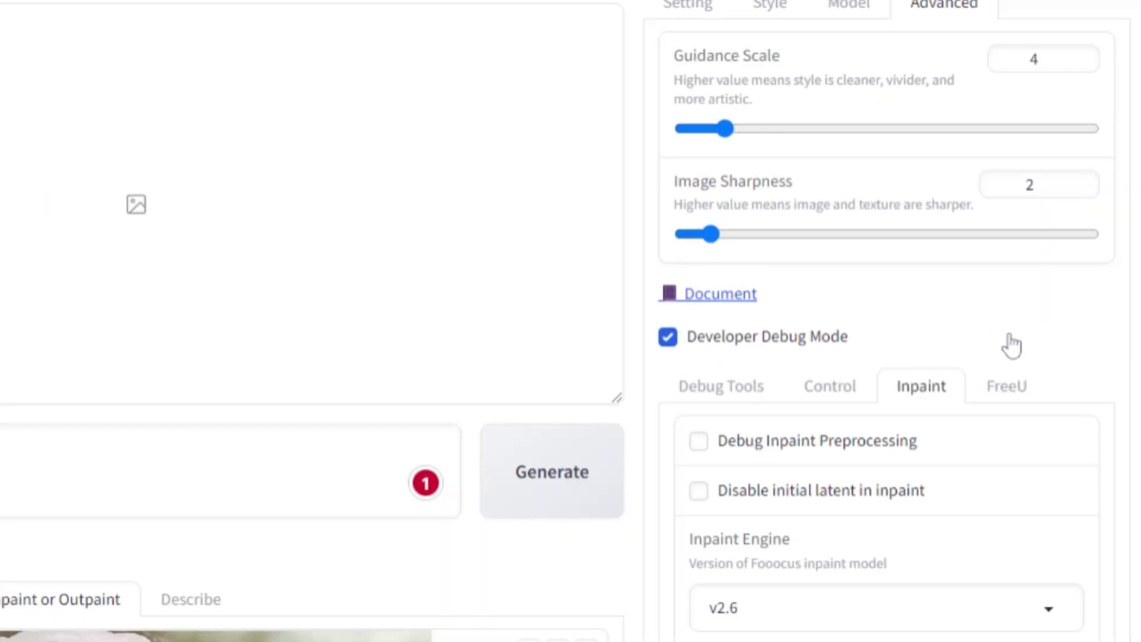
scroll(927, 228, down, 2)
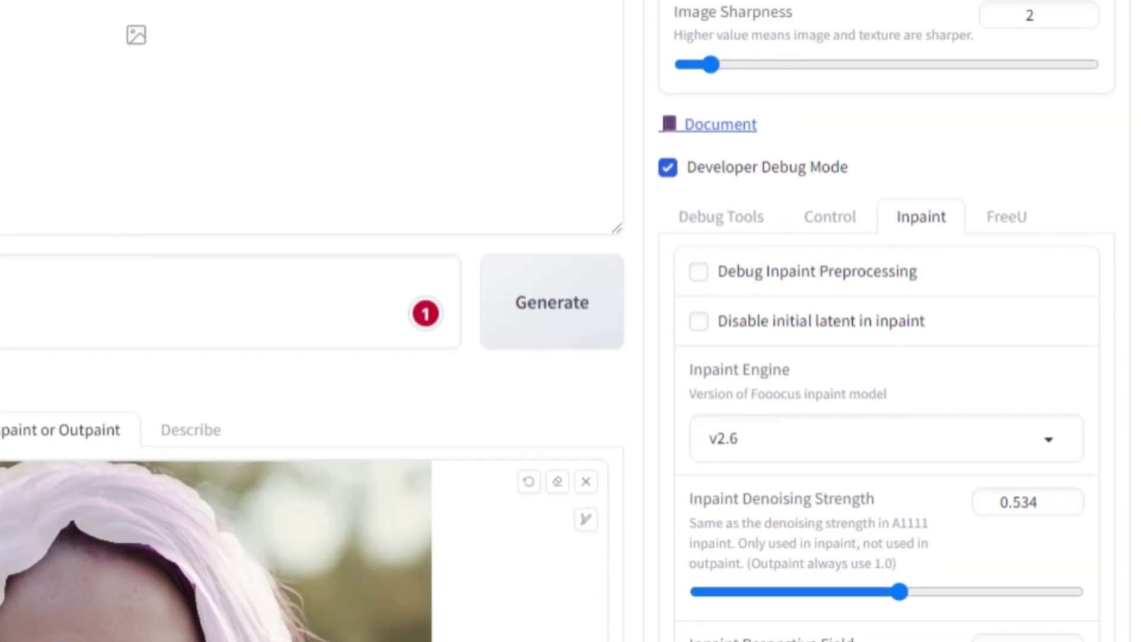
scroll(570, 358, down, 3)
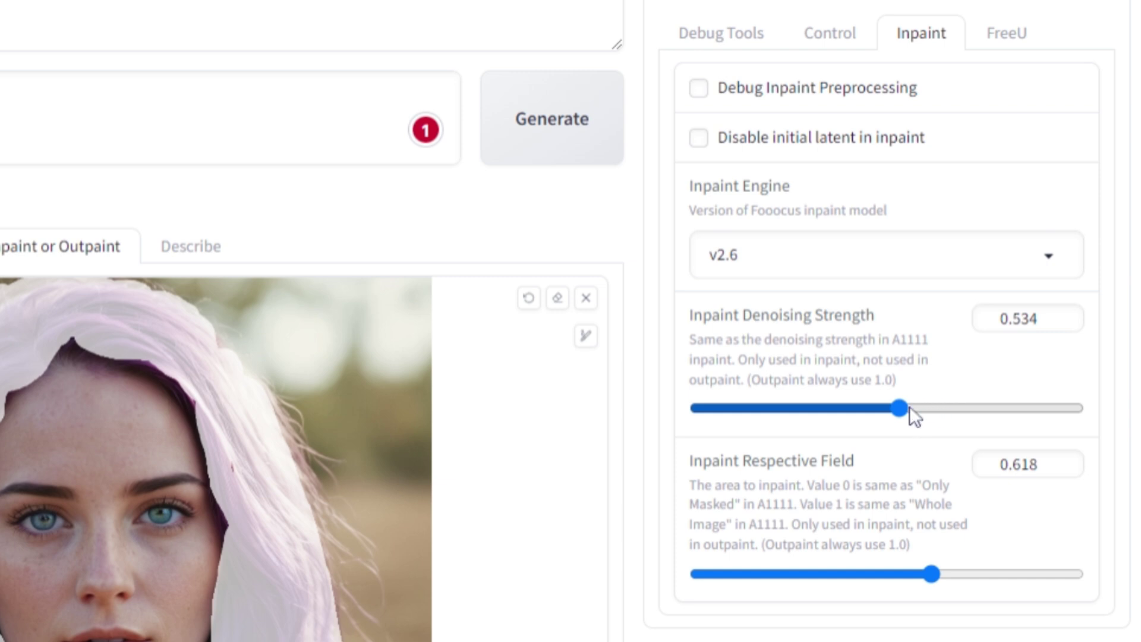
Step: Set Inpaint Denoising Strength to 1 and run the inpaint on the masked hair
drag(909, 406, 1109, 388)
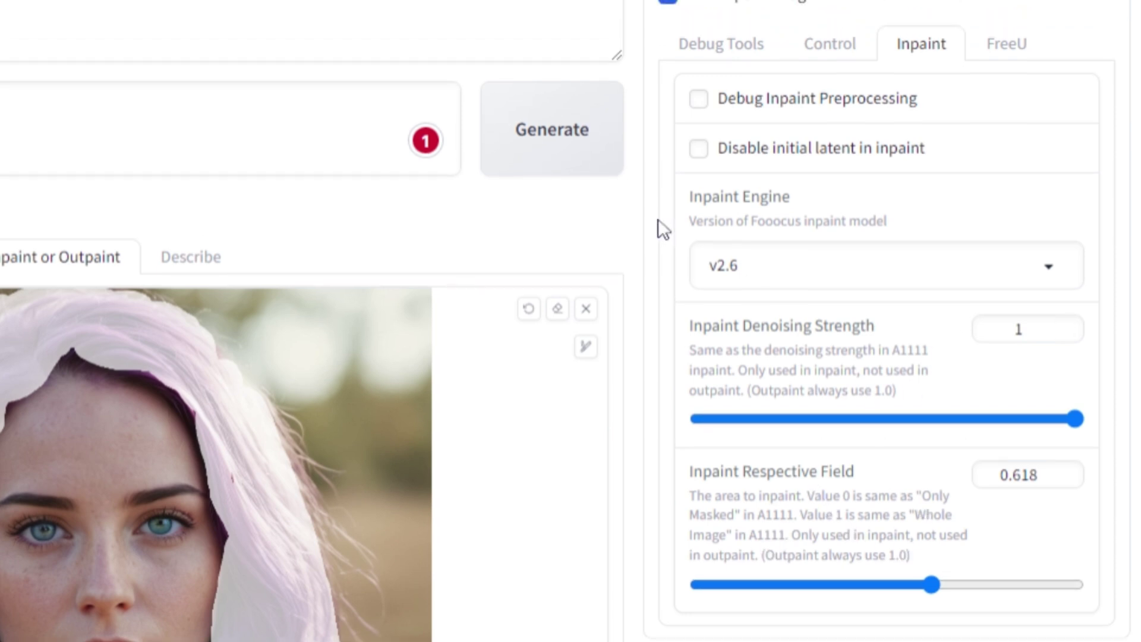
click(584, 167)
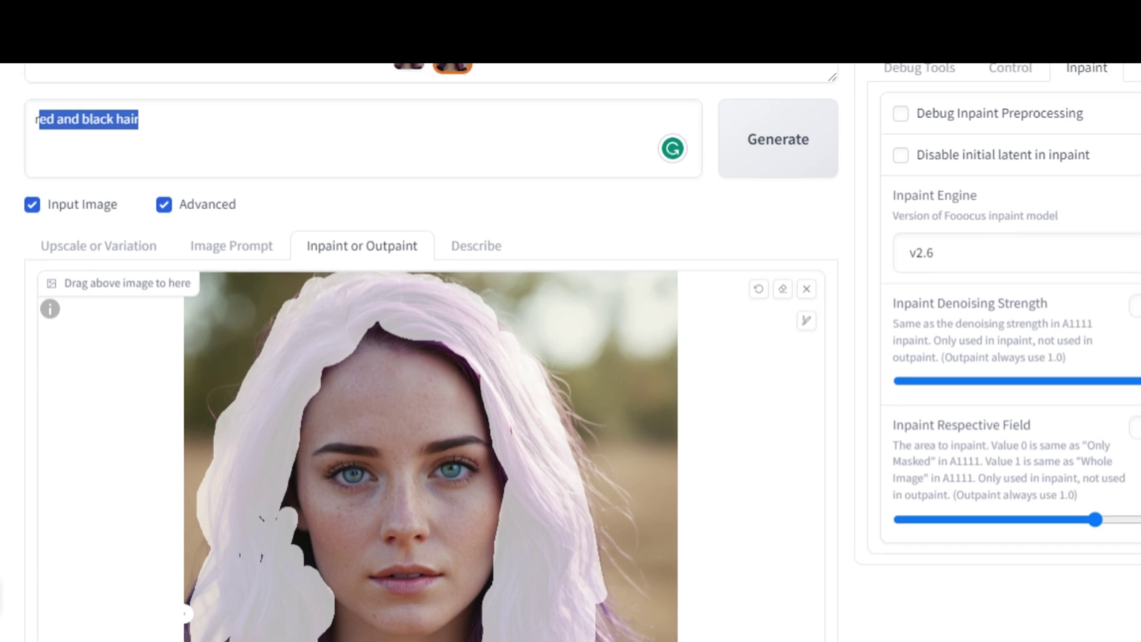
Step: Run an inpainting pass on the masked portrait with the 'red and black hair' prompt
click(779, 122)
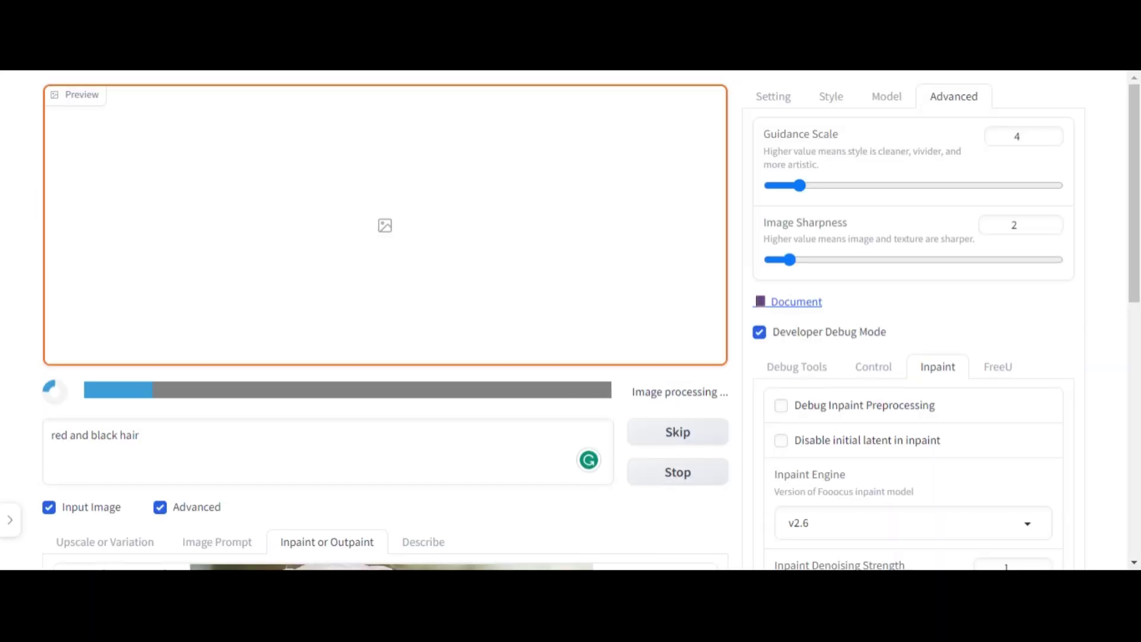